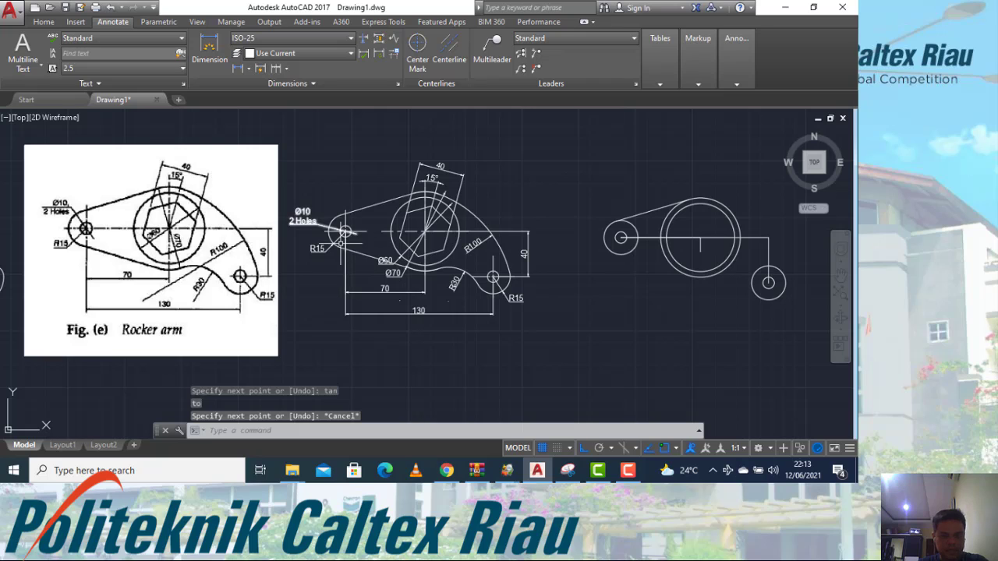
Draw the lower tangent line from the left boss's outer circle to the underside of the large outer circle.
key(F7)
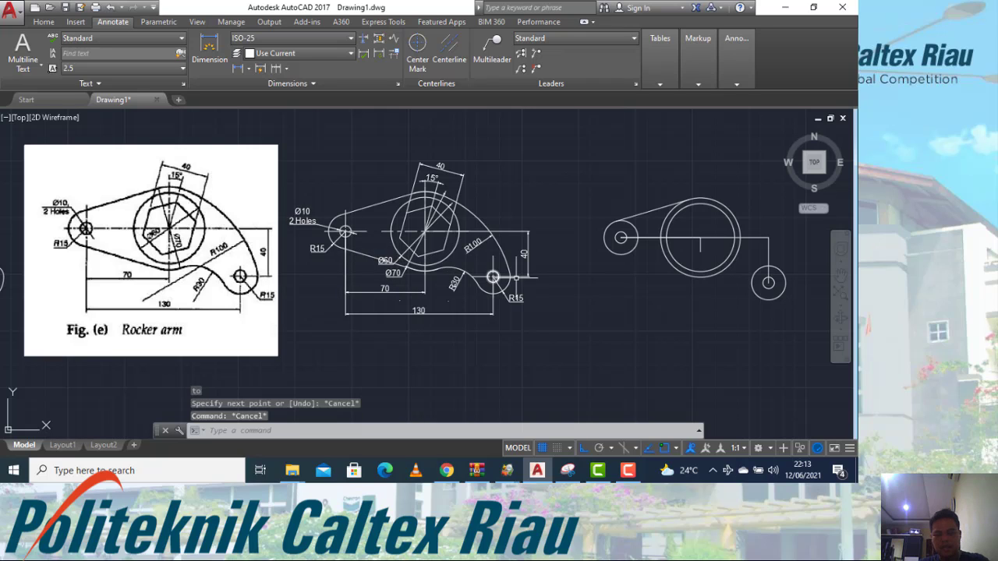
text(l)
key(Return)
text(tan)
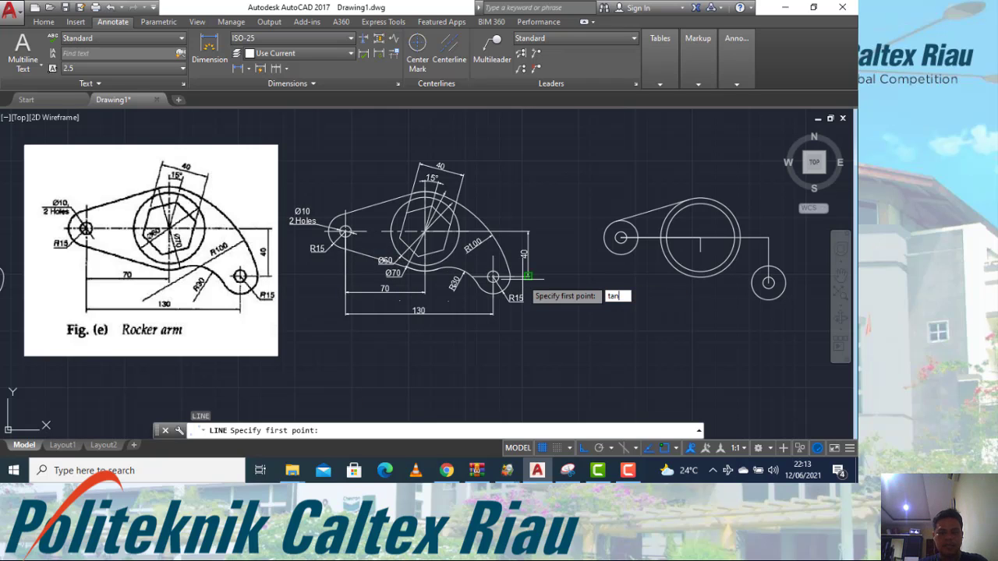
key(Return)
click(621, 254)
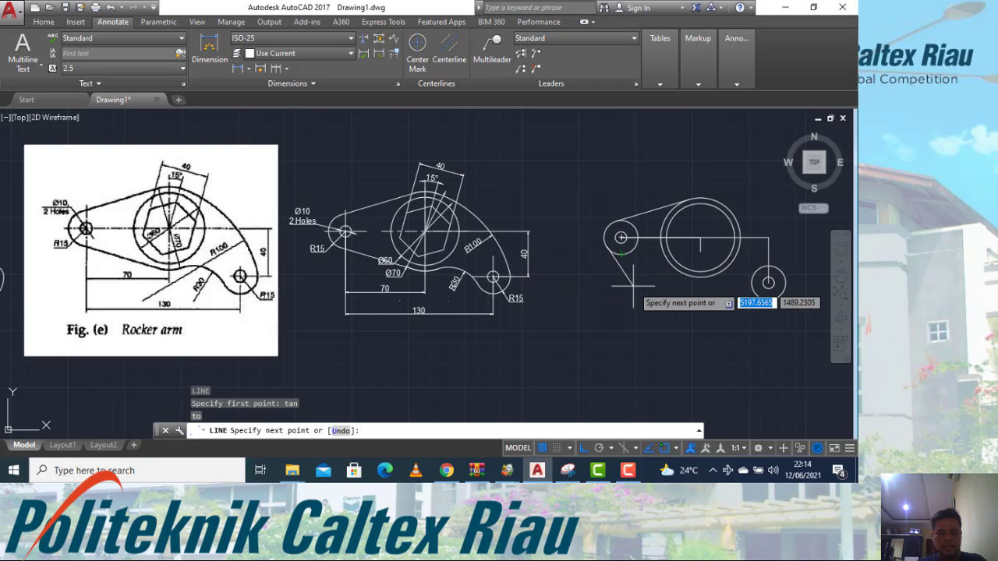
text(tan)
key(Return)
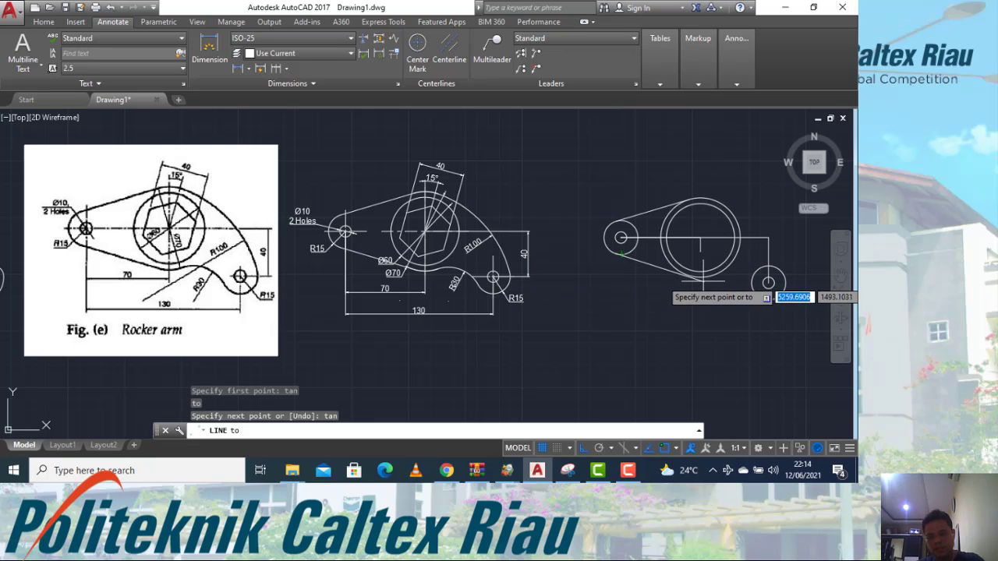
click(694, 277)
key(Escape)
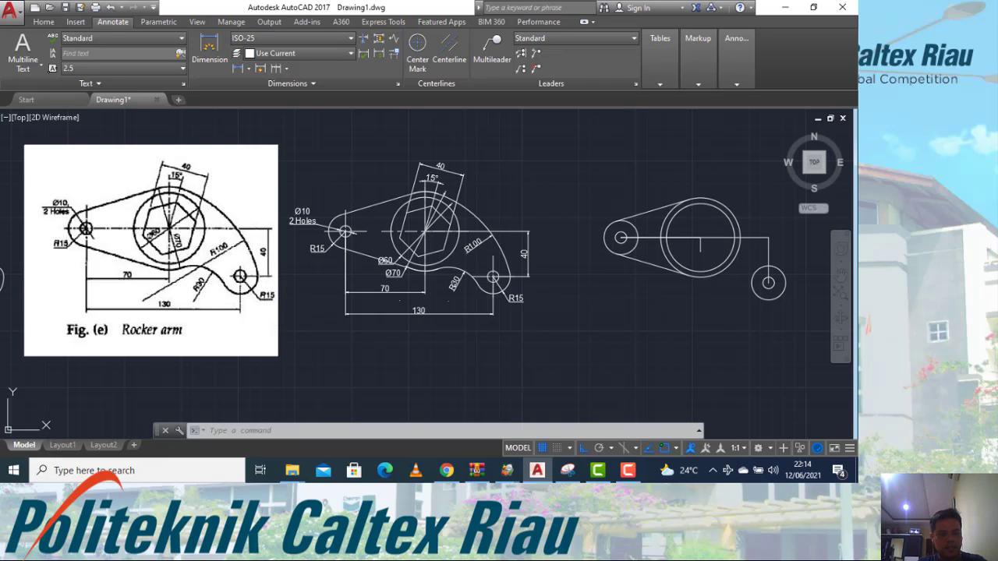
key(Escape)
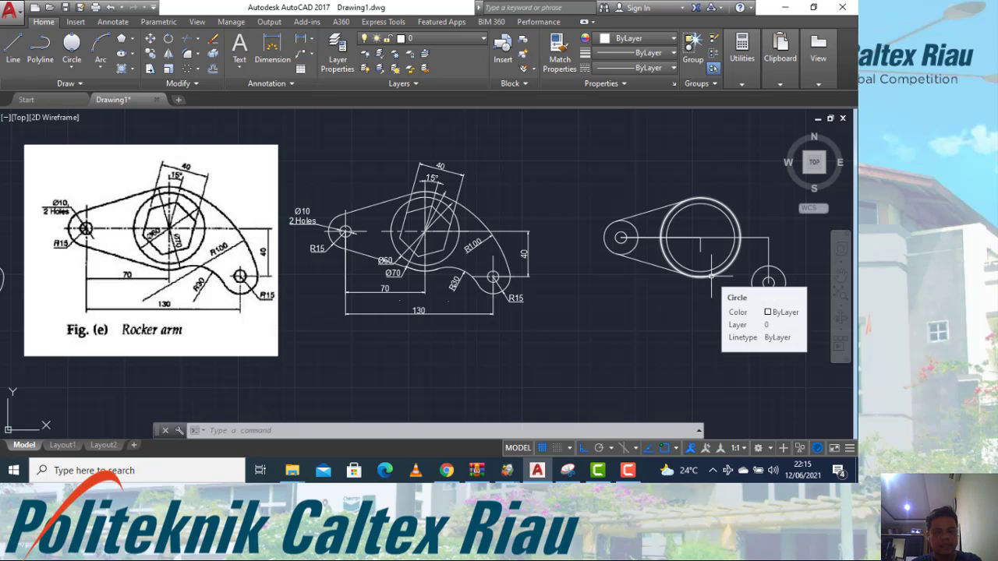
Draw a tangent-tangent-radius circle of radius 30 touching the undersides of the lower-right boss's outer circle and the large outer circle.
key(Escape)
key(Escape)
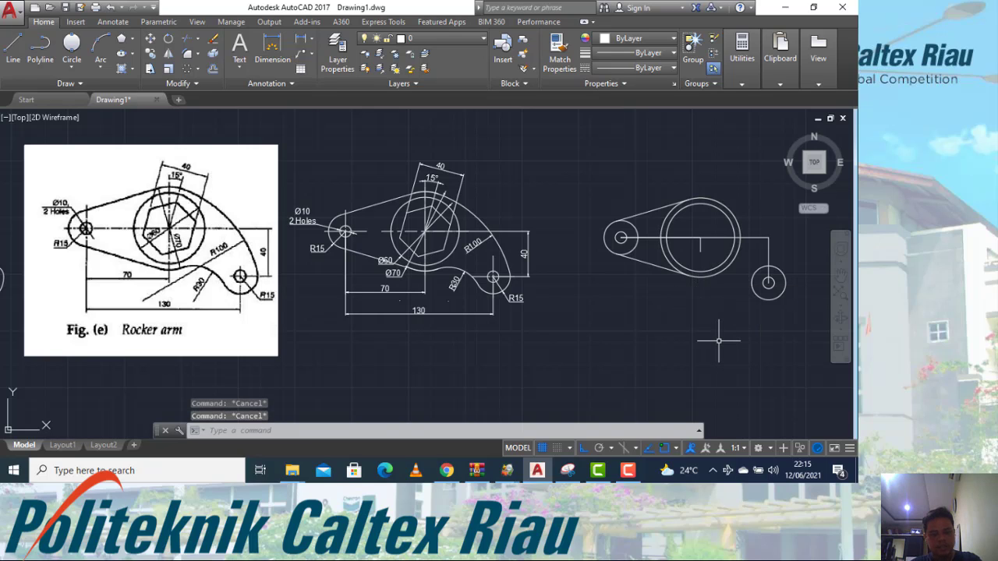
key(Return)
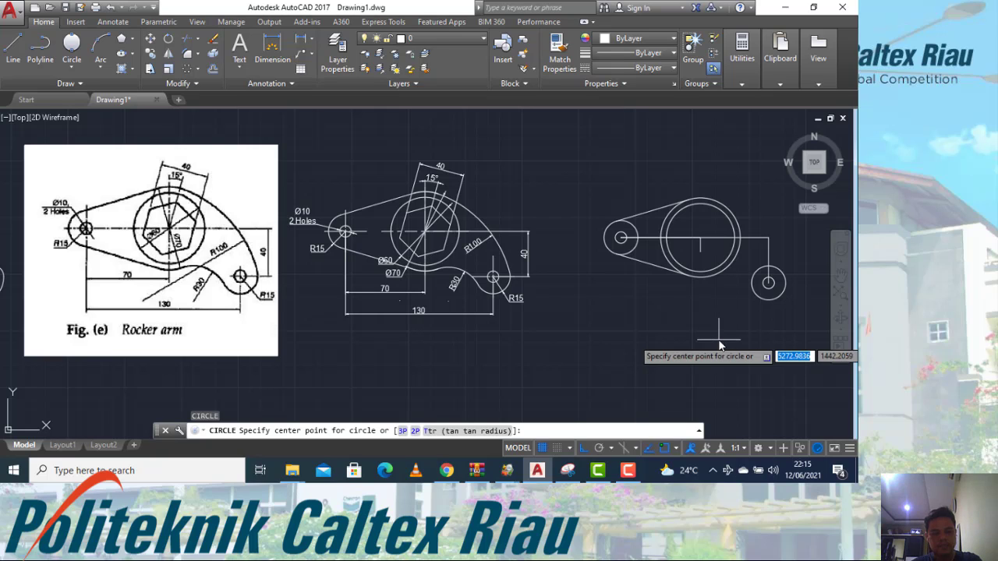
text(tt)
key(Return)
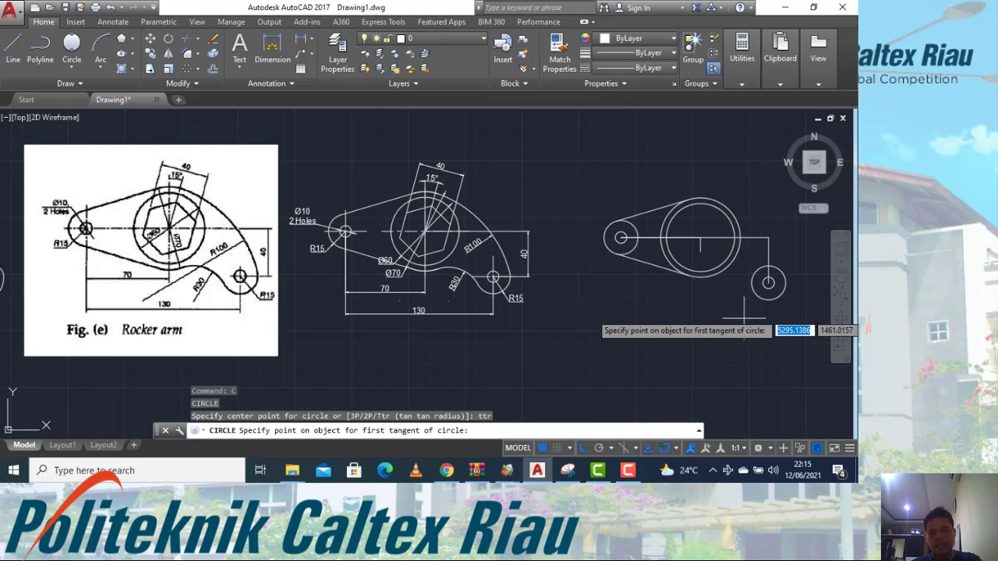
click(761, 296)
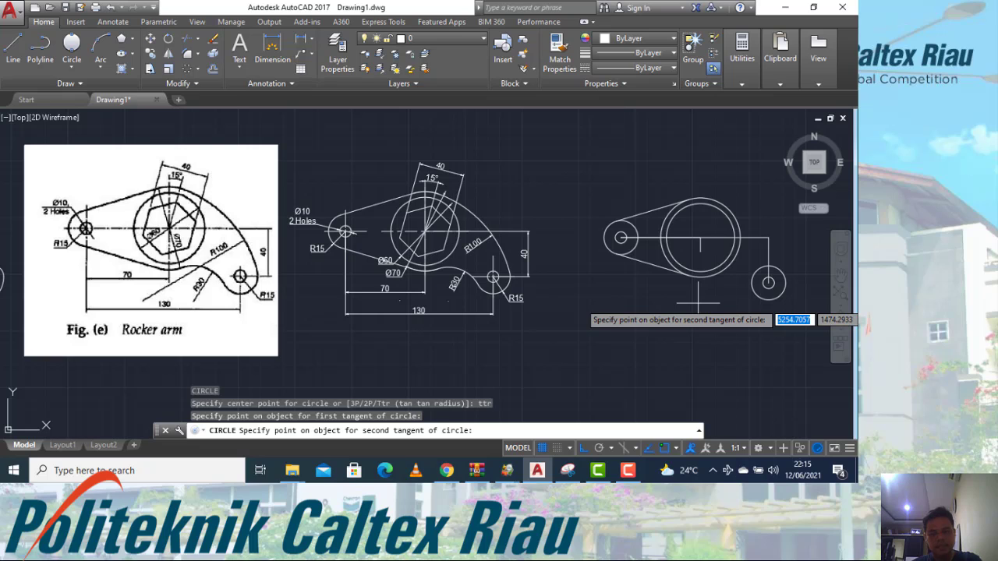
click(686, 274)
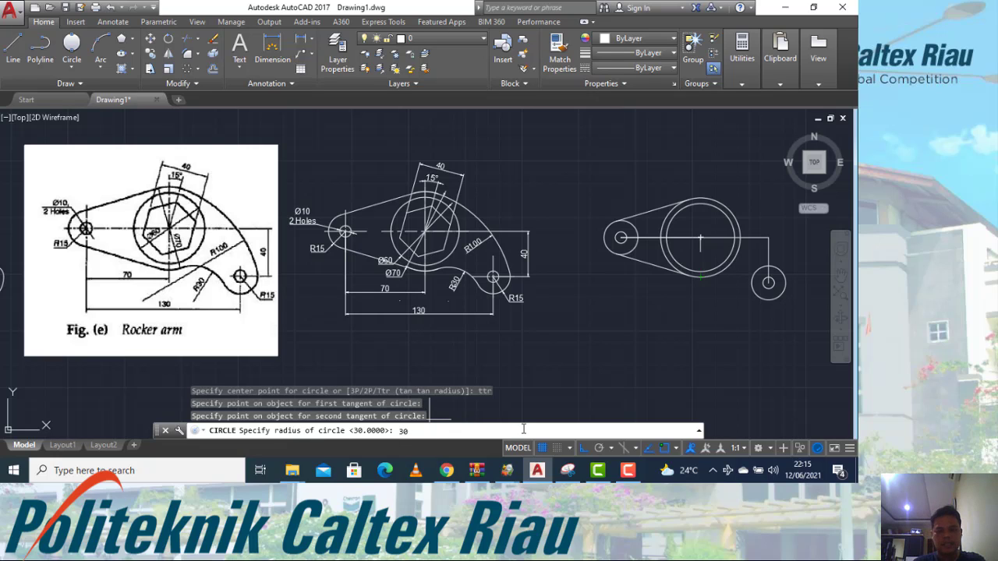
key(Return)
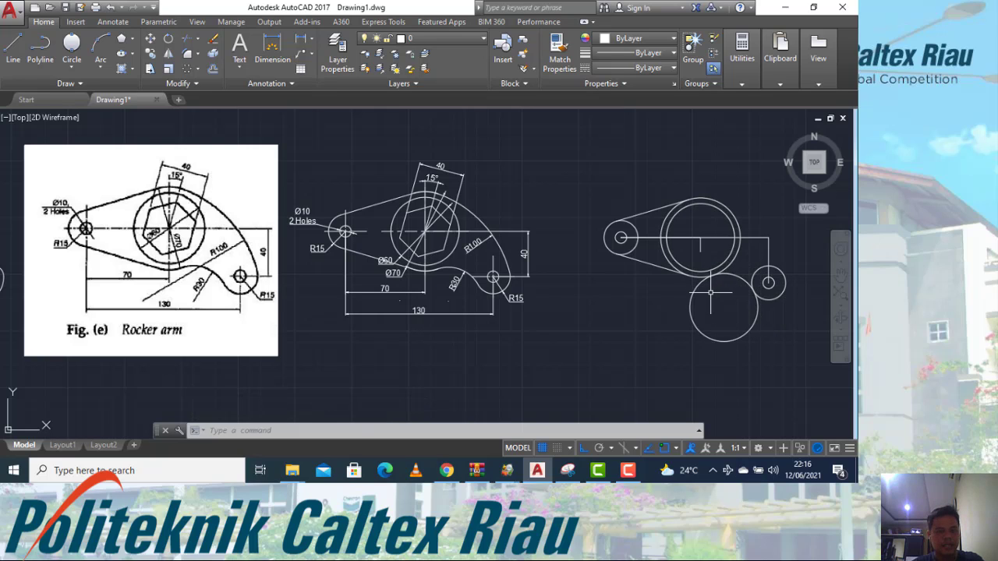
key(Escape)
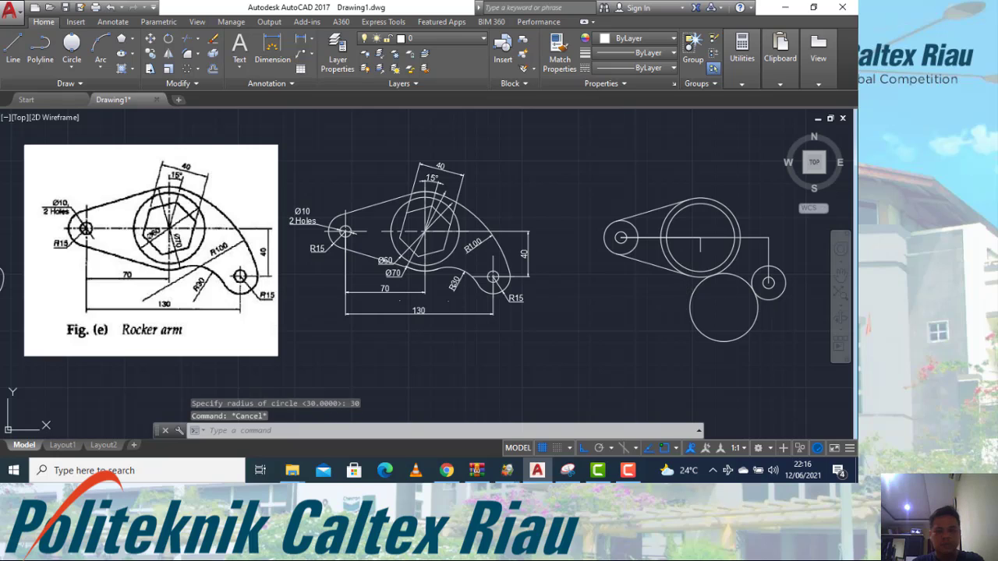
key(Escape)
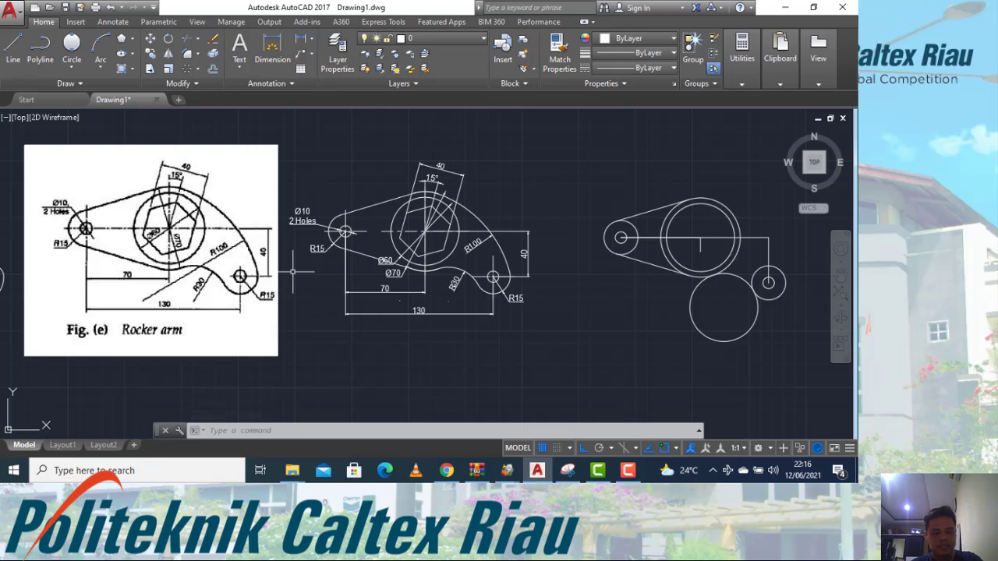
Try a tangent-tangent-radius circle of radius 100 from the lower-right boss's upper-left edge to the large outer circle's right side.
text(c)
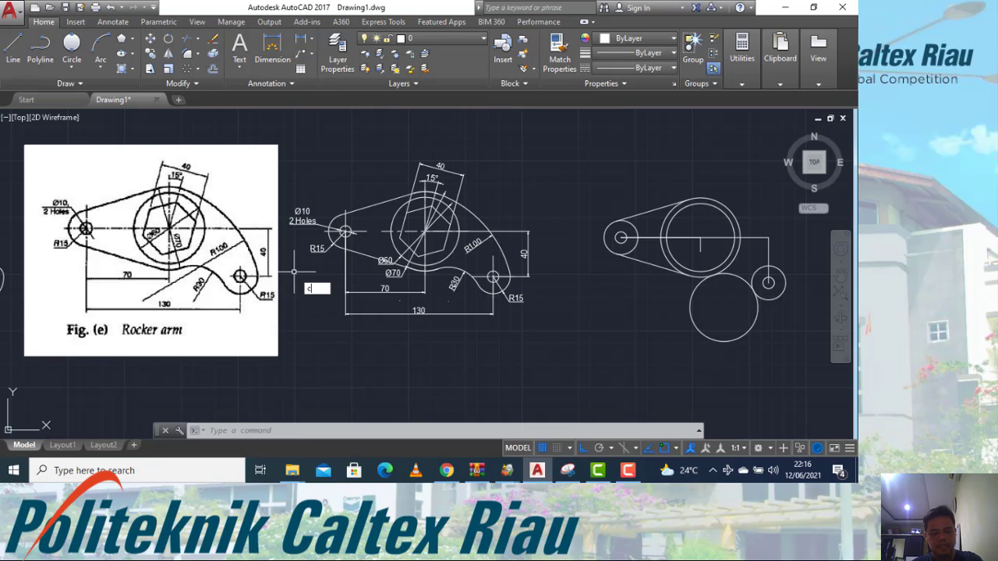
key(Return)
text(t)
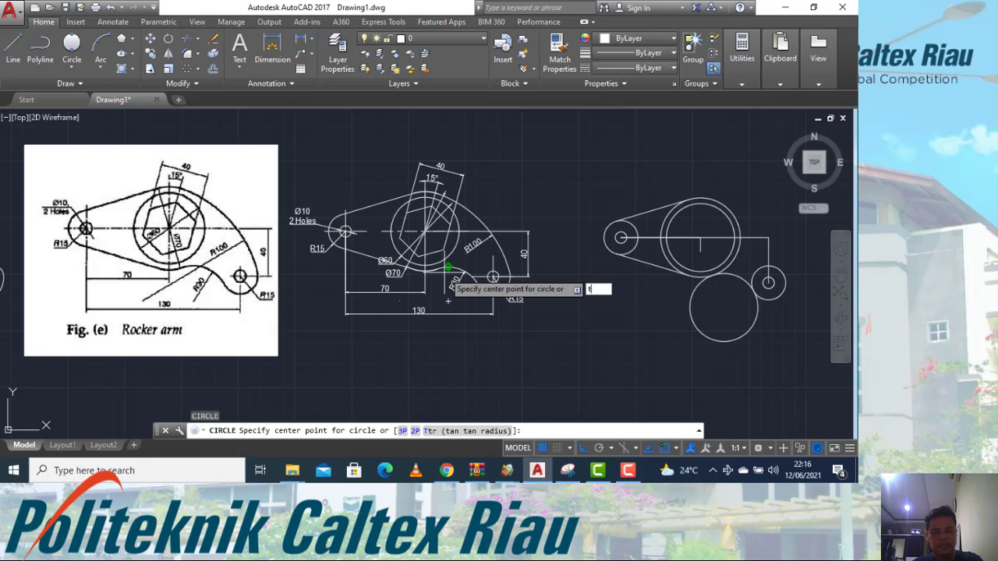
text(tr)
key(Return)
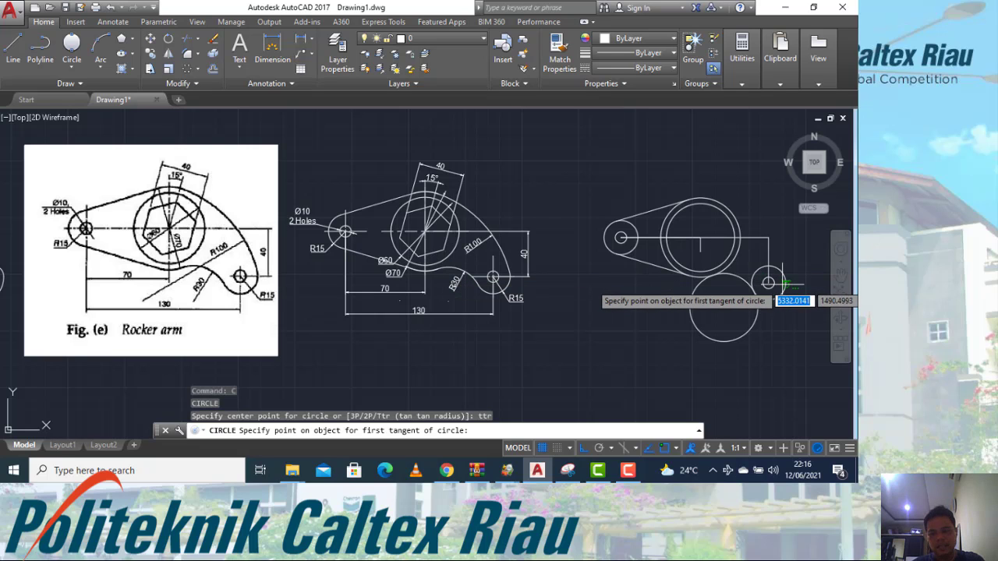
click(754, 272)
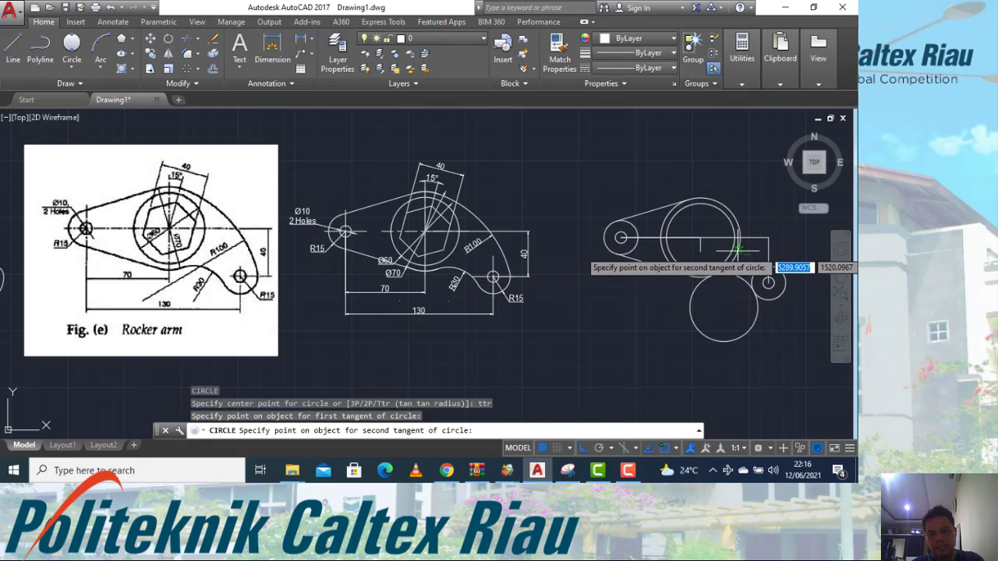
click(737, 222)
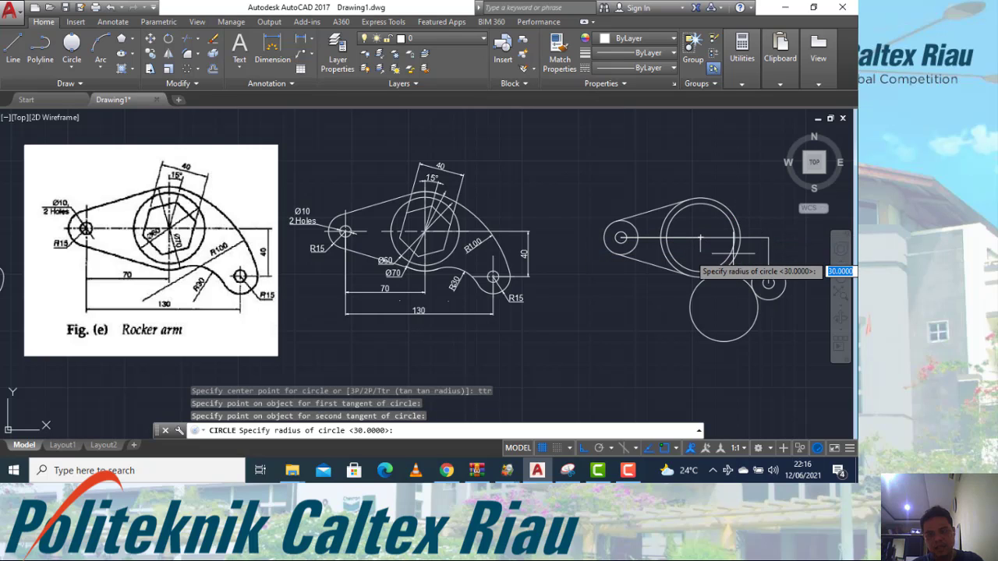
text(100)
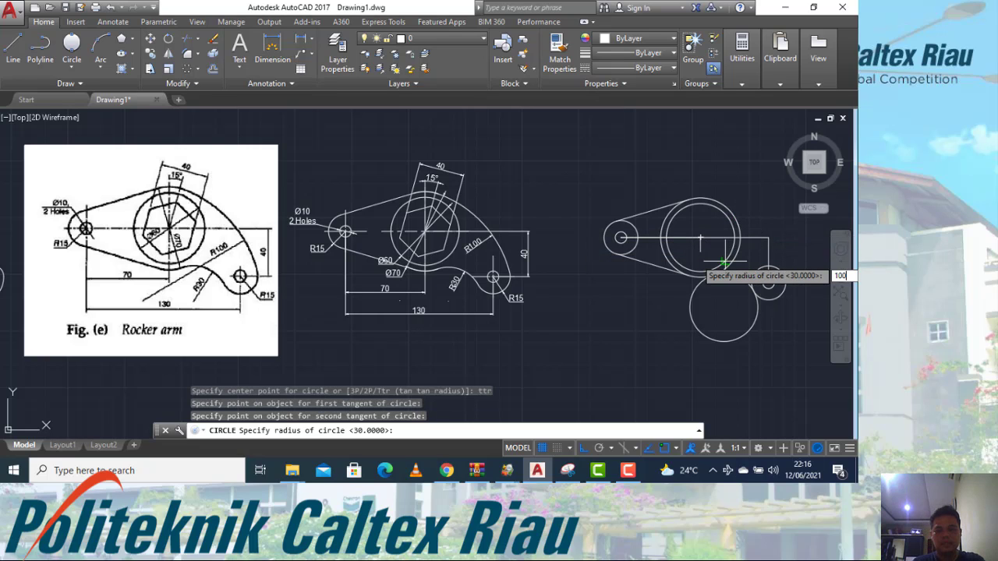
key(Return)
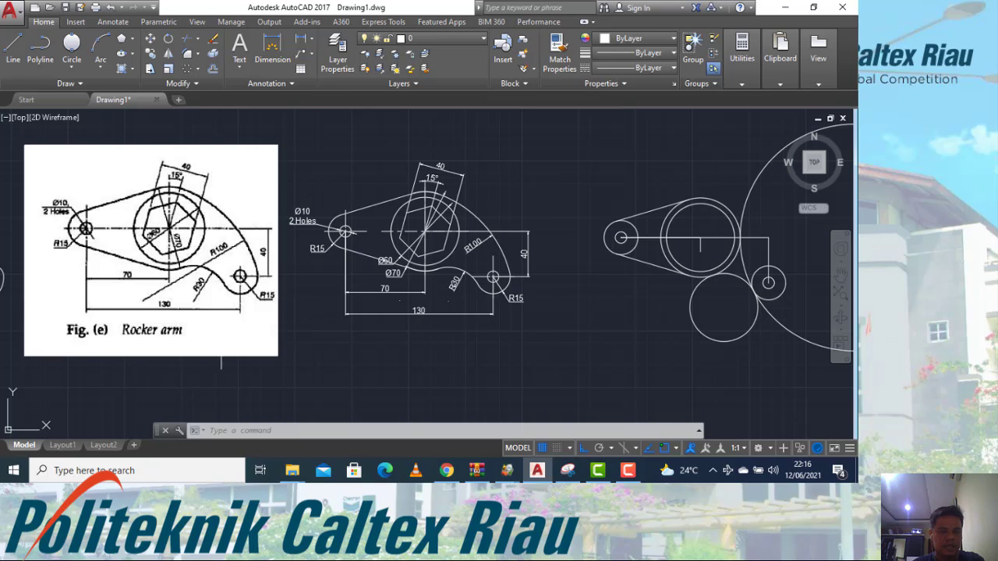
Erase the radius 100 circle lying outside the rocker arm to the right of the large circle.
click(755, 194)
click(738, 178)
text(e)
key(Return)
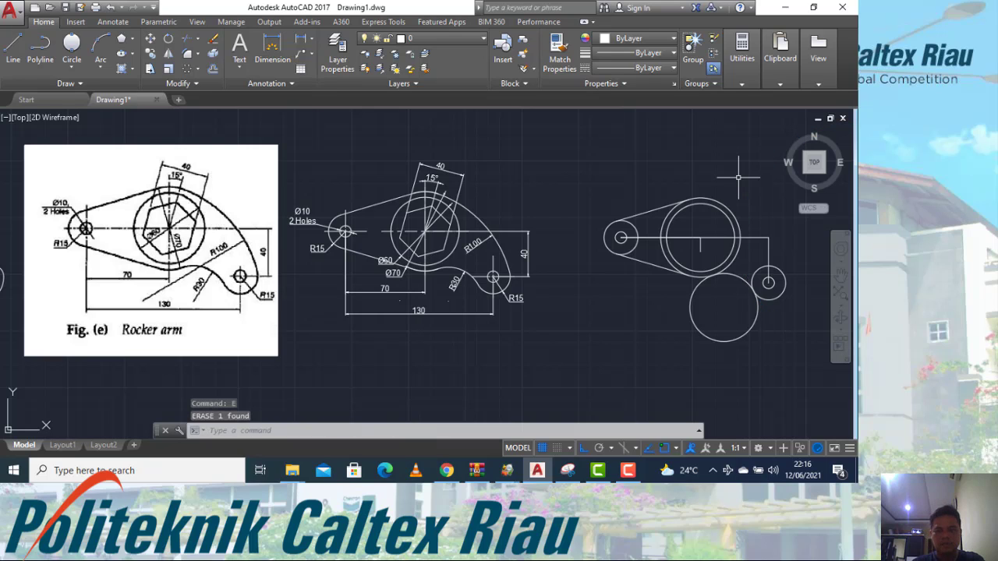
key(Escape)
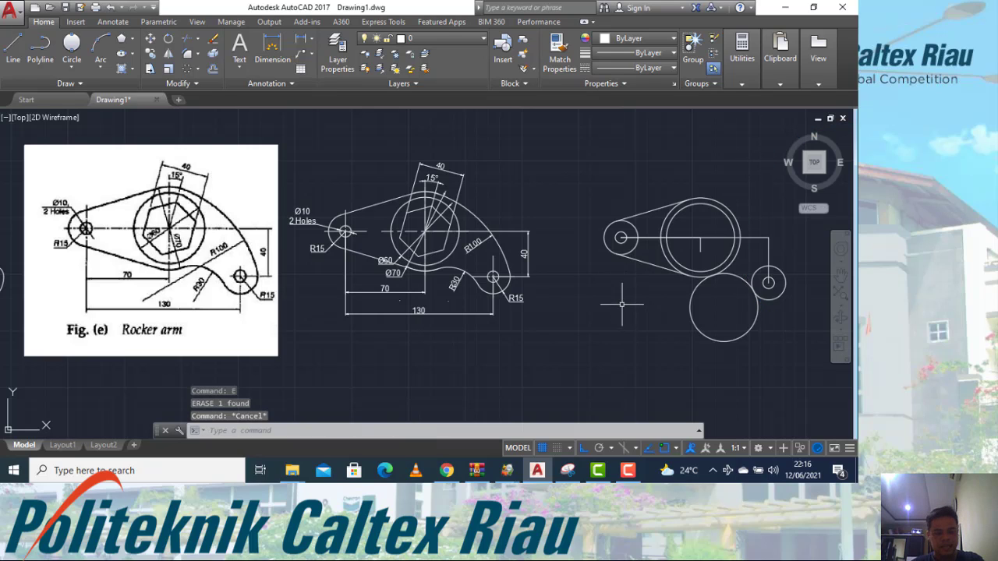
Try a tangent-tangent-radius circle of radius 100 from the lower-right boss's lower edge to the large outer circle's upper-left side.
text(c)
key(Return)
text(ttr)
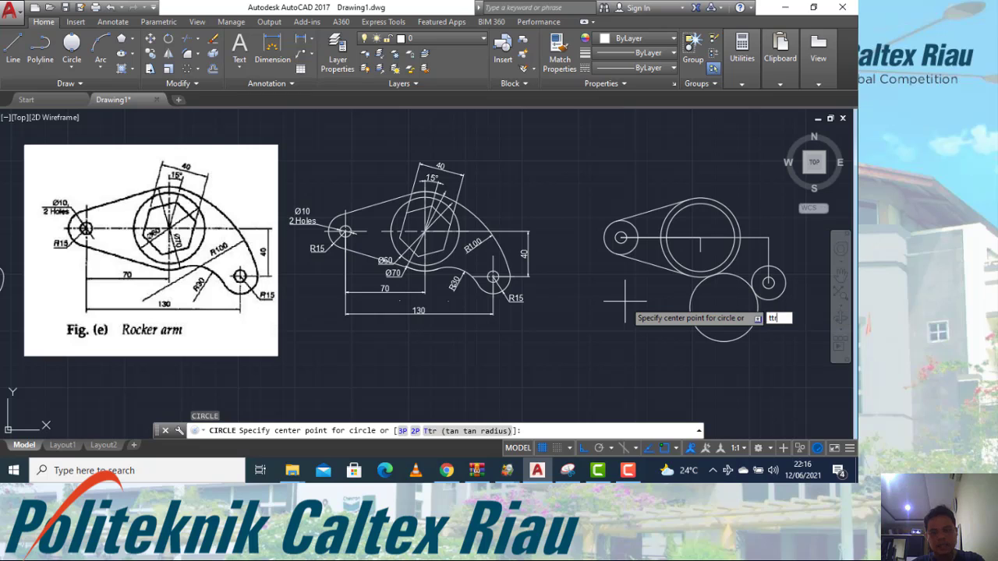
key(Return)
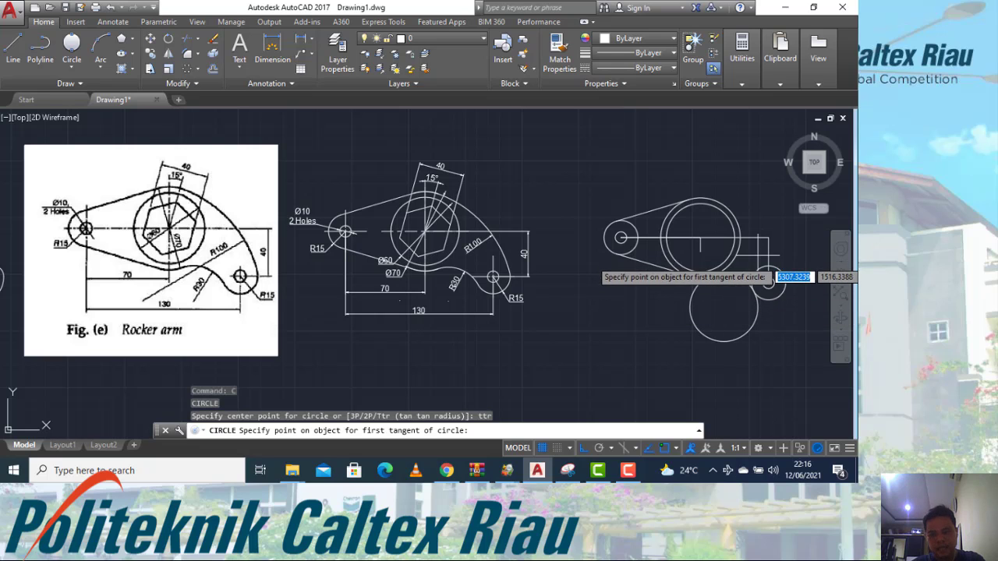
click(769, 270)
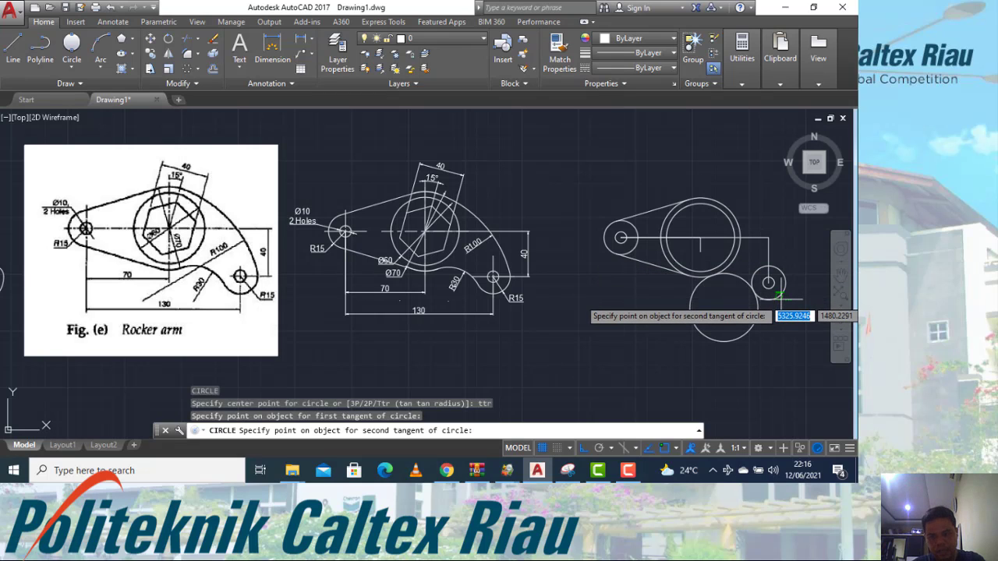
click(667, 212)
text(10)
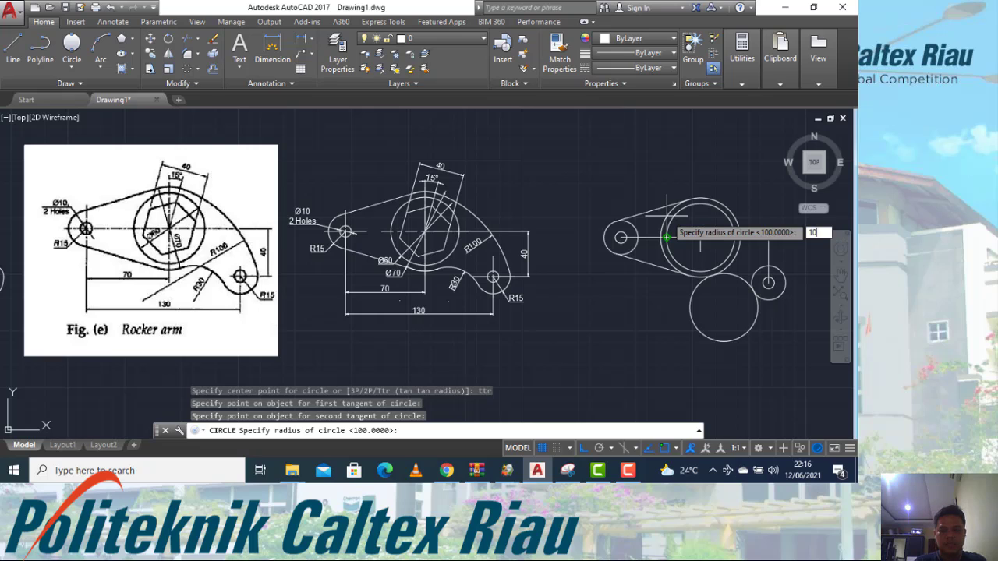
text(0)
key(Return)
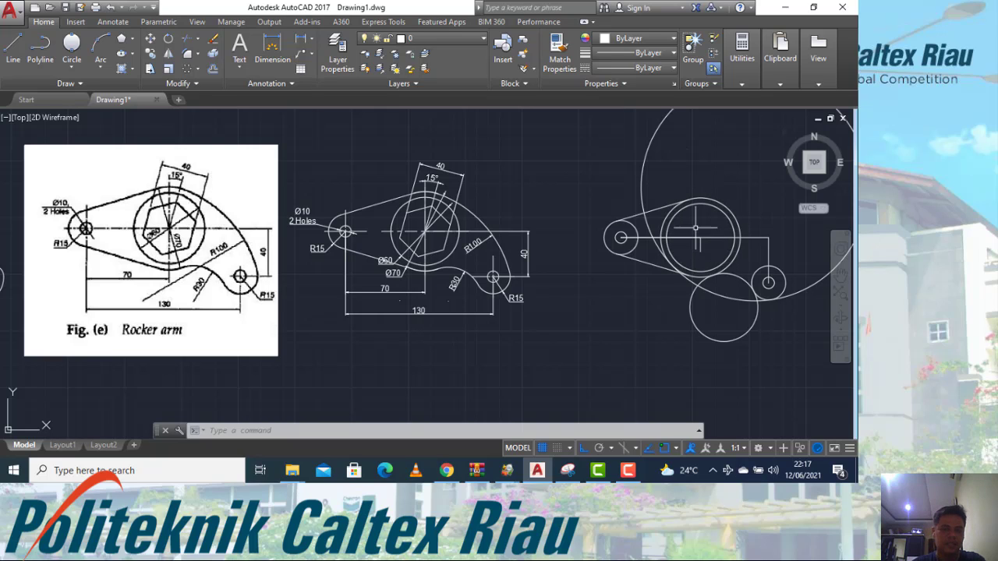
key(Escape)
Erase the radius 100 circle that encloses the large circle and the lower-right boss from above.
click(668, 184)
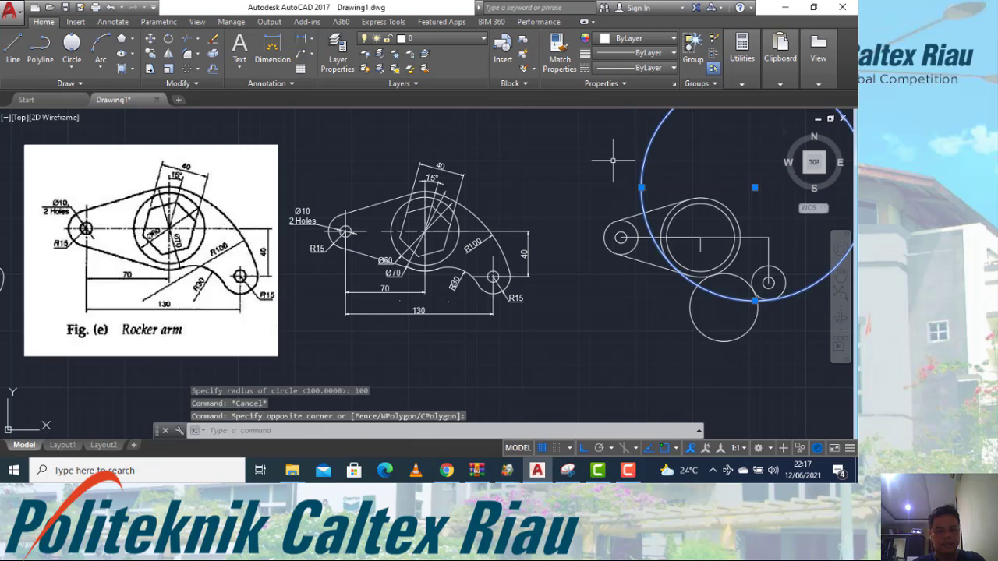
click(613, 160)
text(E)
key(Return)
Draw a tangent-tangent-radius circle of radius 100 from the lower-right boss's upper-right edge to the top of the large outer circle.
text(c)
key(Return)
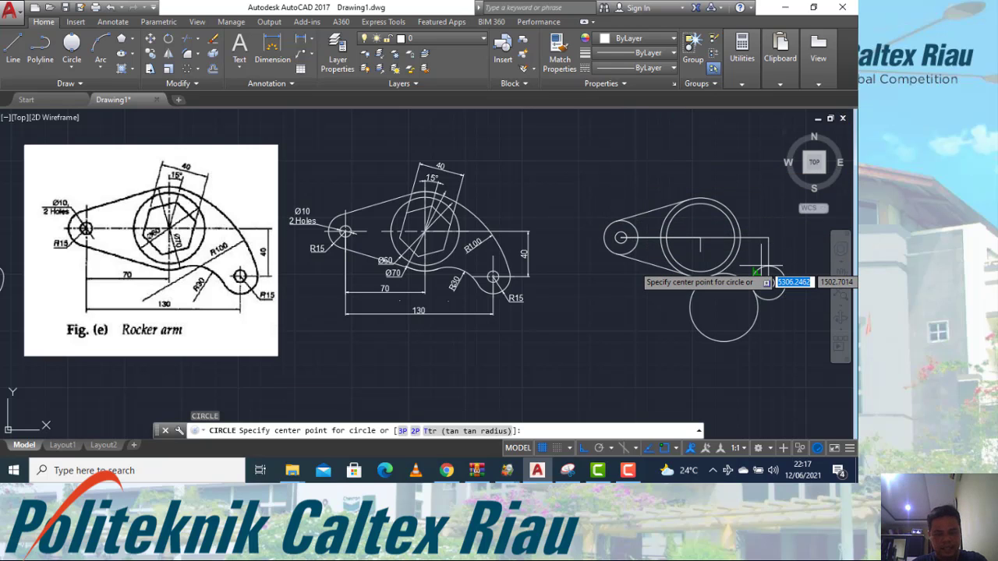
text(ttr)
key(Return)
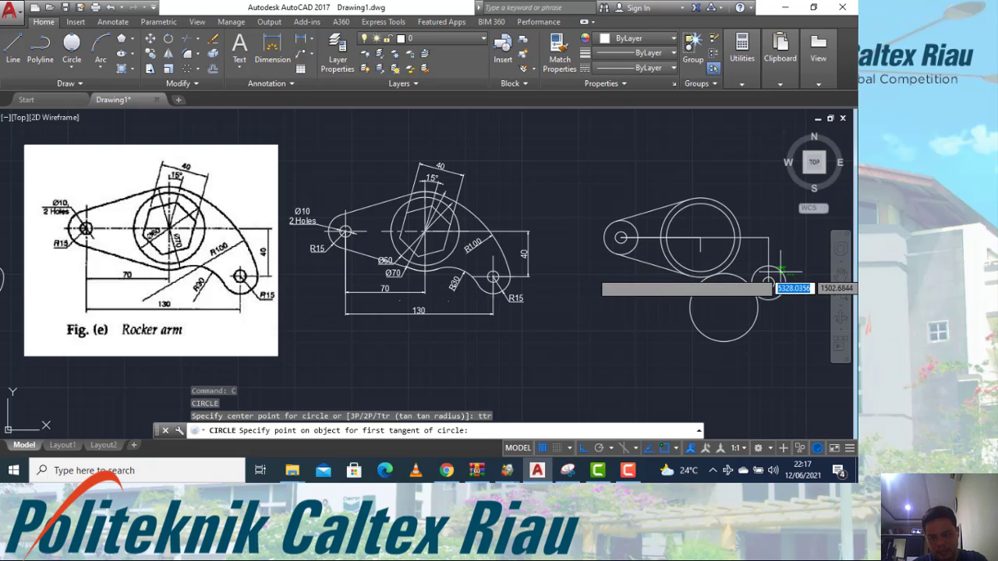
click(780, 270)
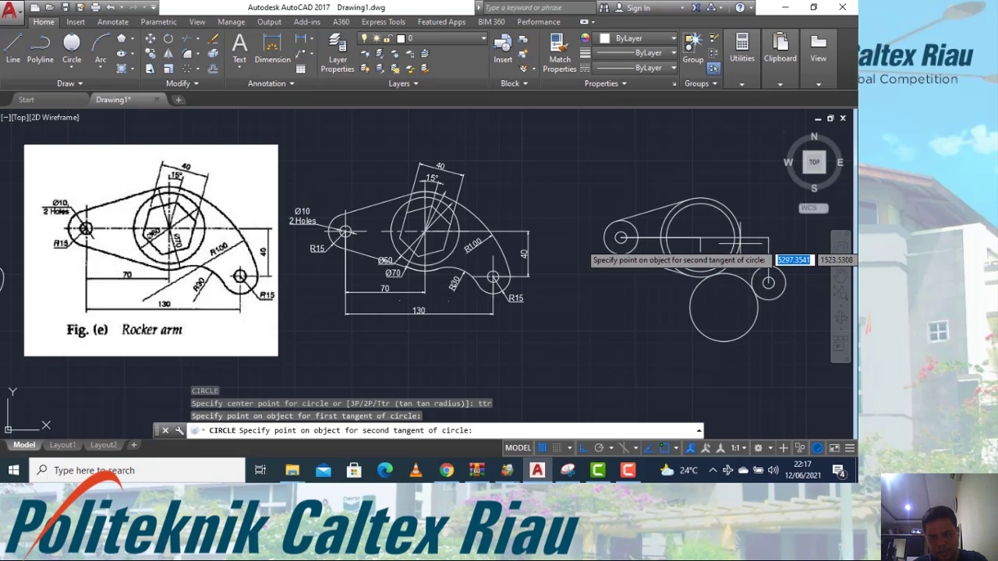
click(689, 199)
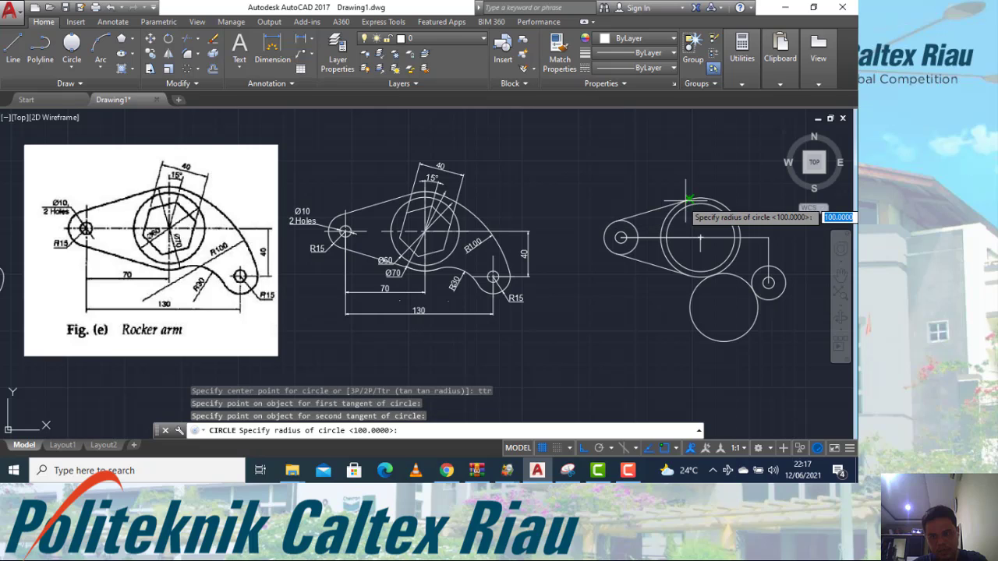
text(100)
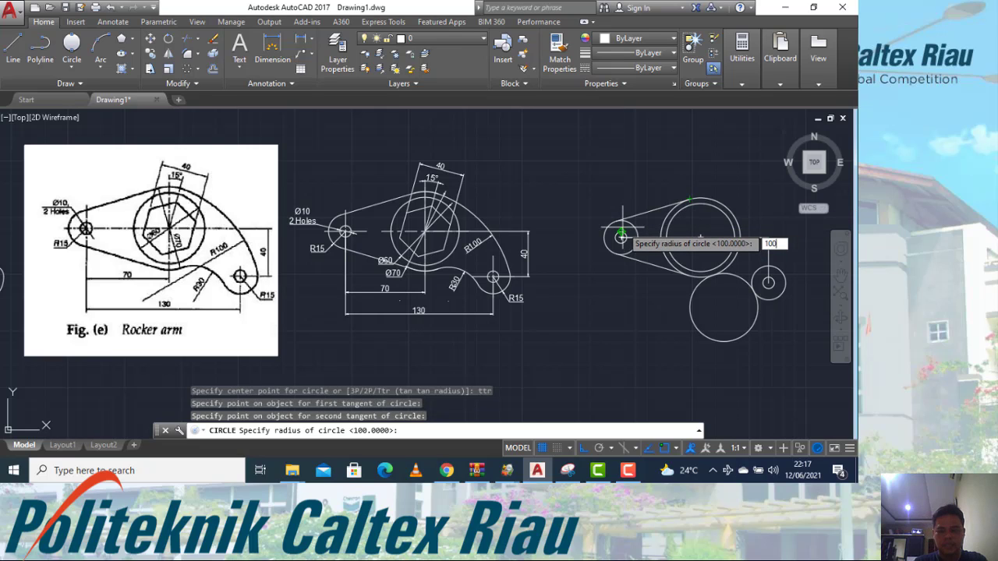
key(Return)
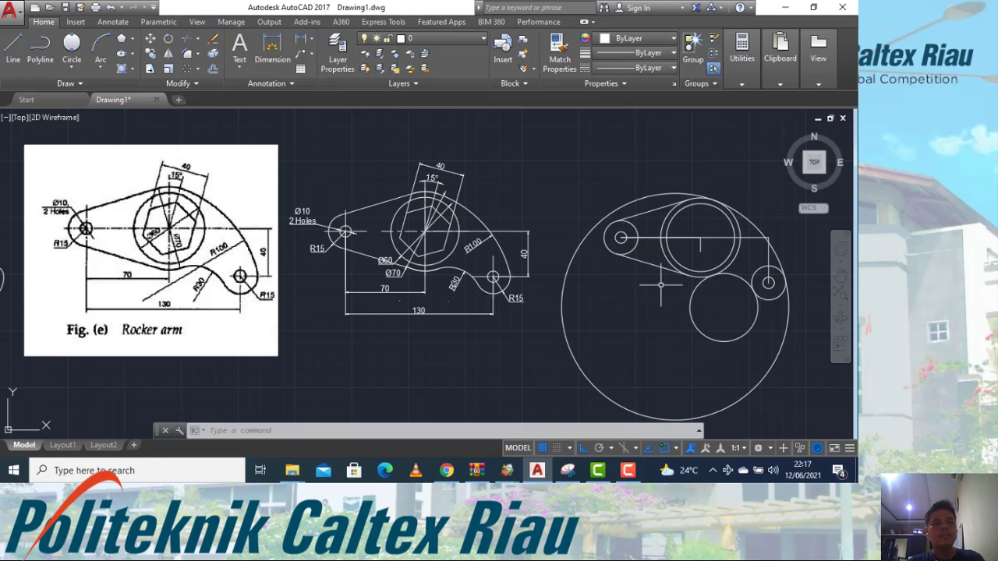
Trim the R30 circle back to the concave arc joining the large outer circle and the lower-right boss.
key(Escape)
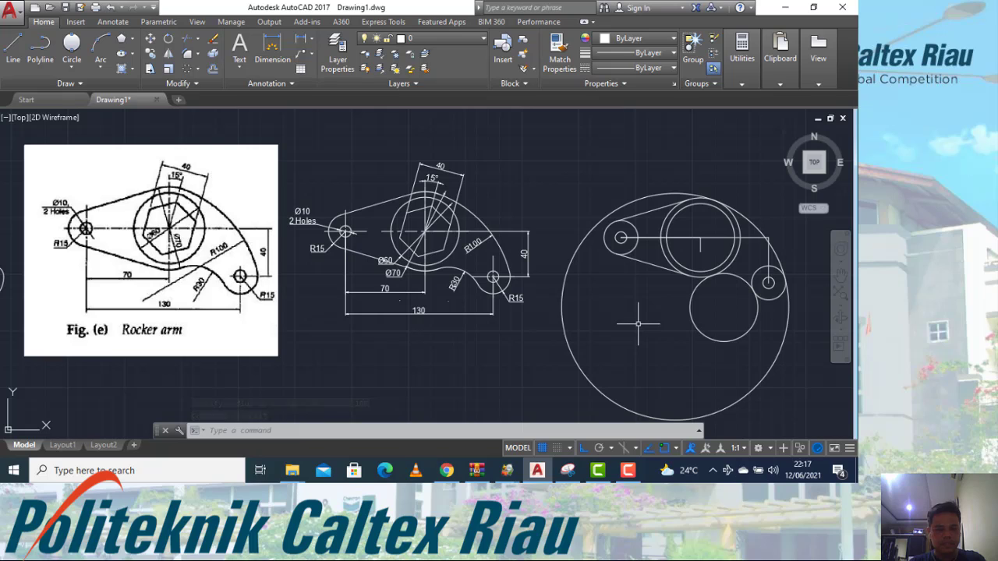
text(tr)
key(Return)
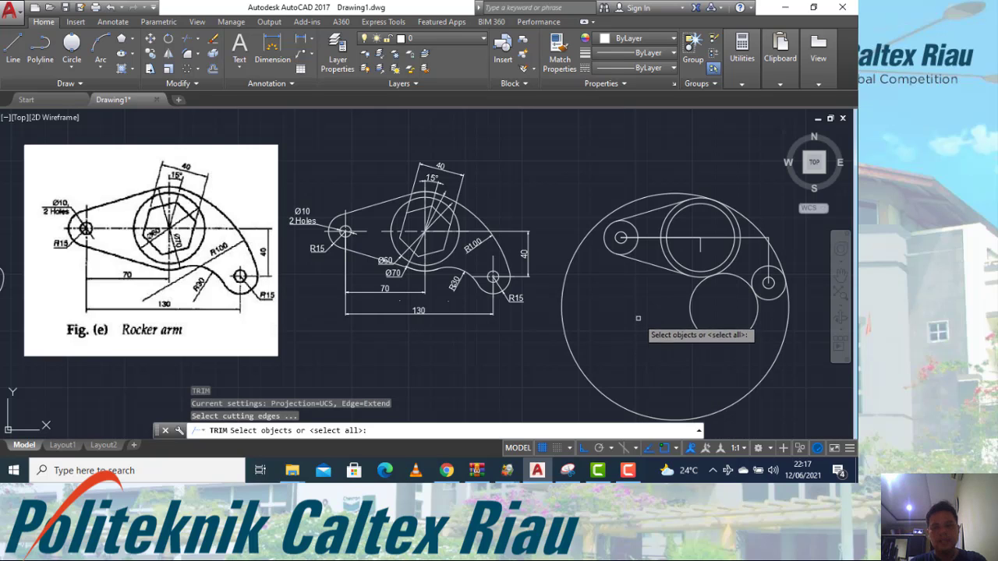
key(Return)
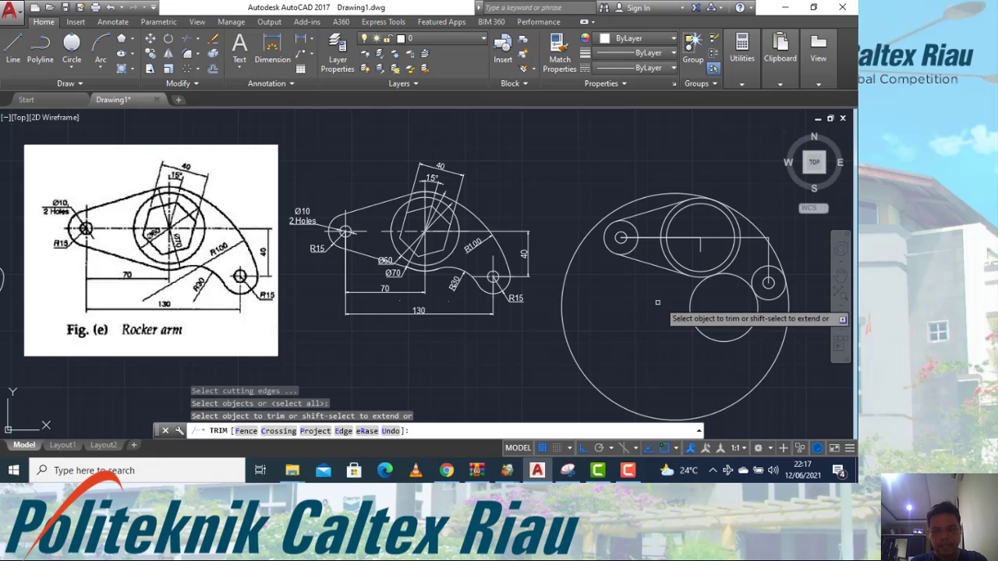
click(705, 279)
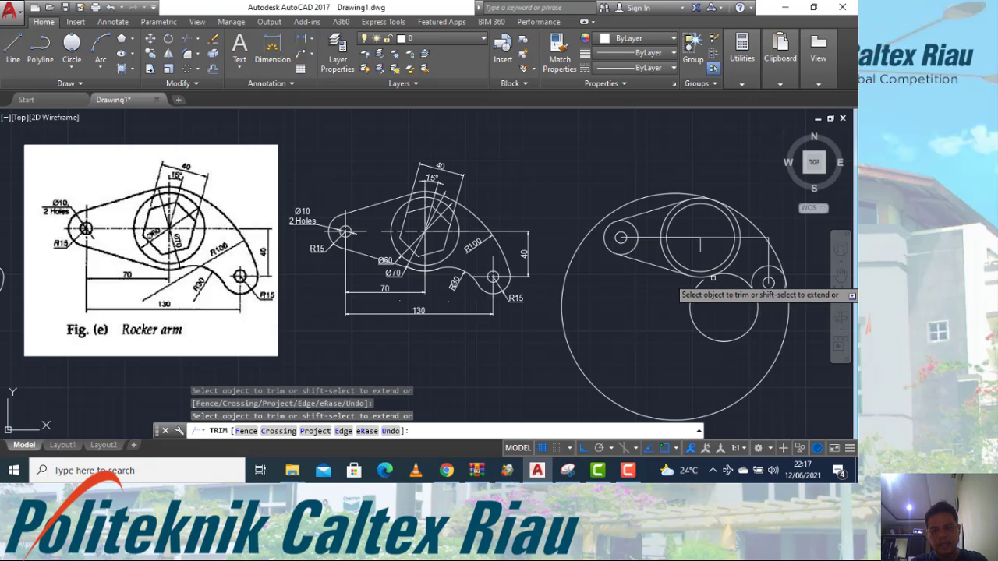
scroll(712, 278, up, 4)
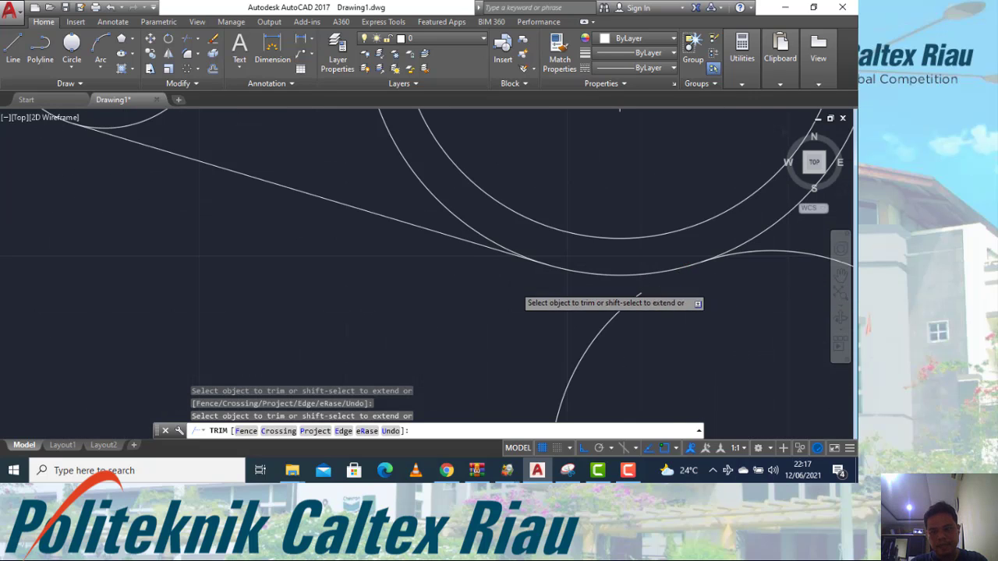
scroll(515, 286, down, 5)
scroll(532, 298, up, 4)
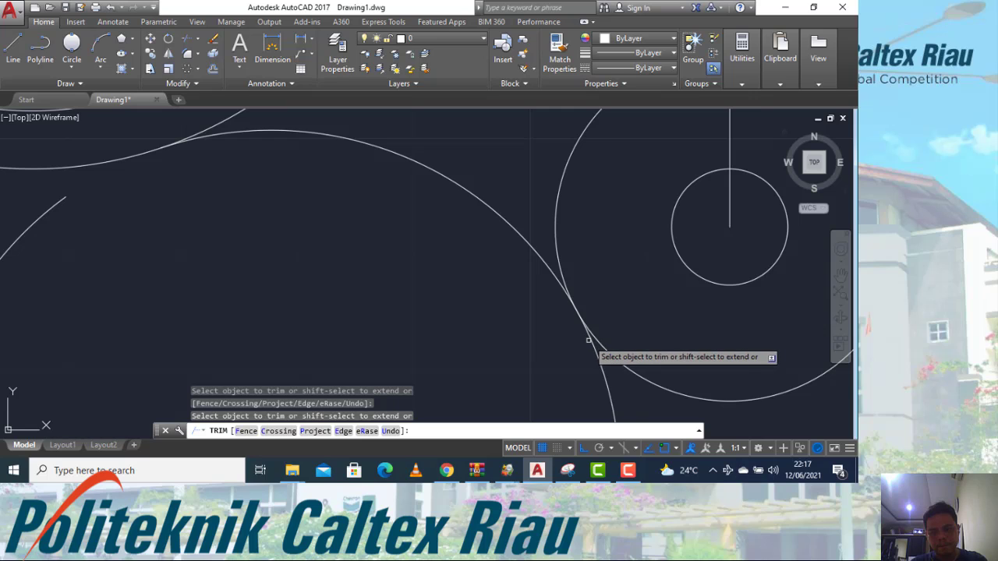
scroll(616, 289, down, 5)
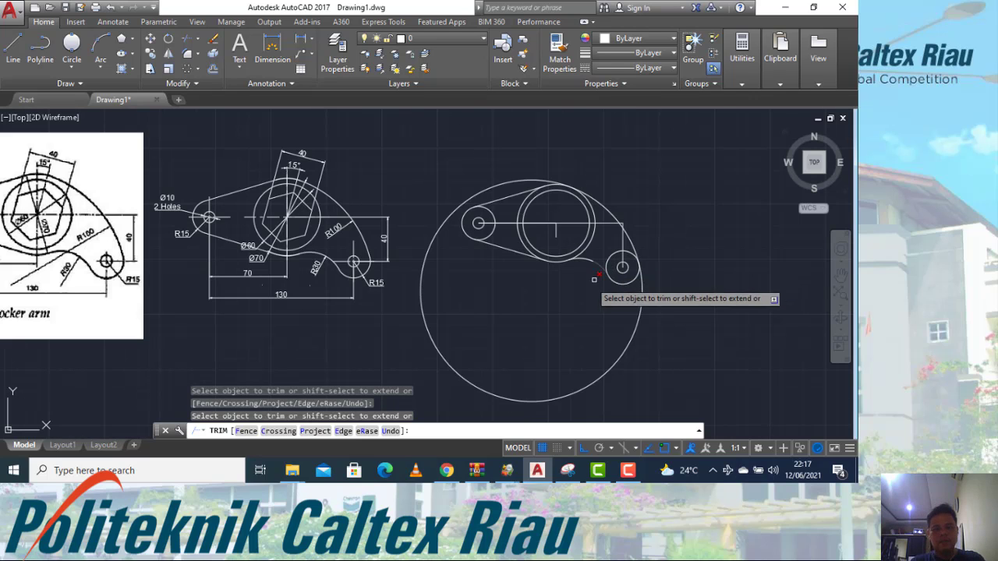
Trim the R100 circle at the lower-right boss and above the large outer circle, keeping the arc bridging them.
click(643, 274)
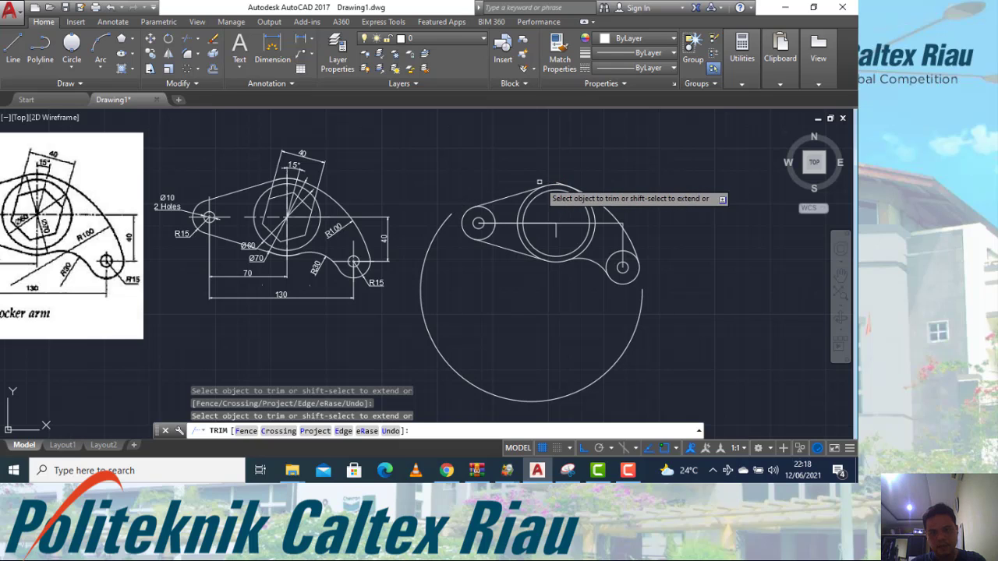
scroll(555, 181, up, 5)
scroll(555, 184, down, 6)
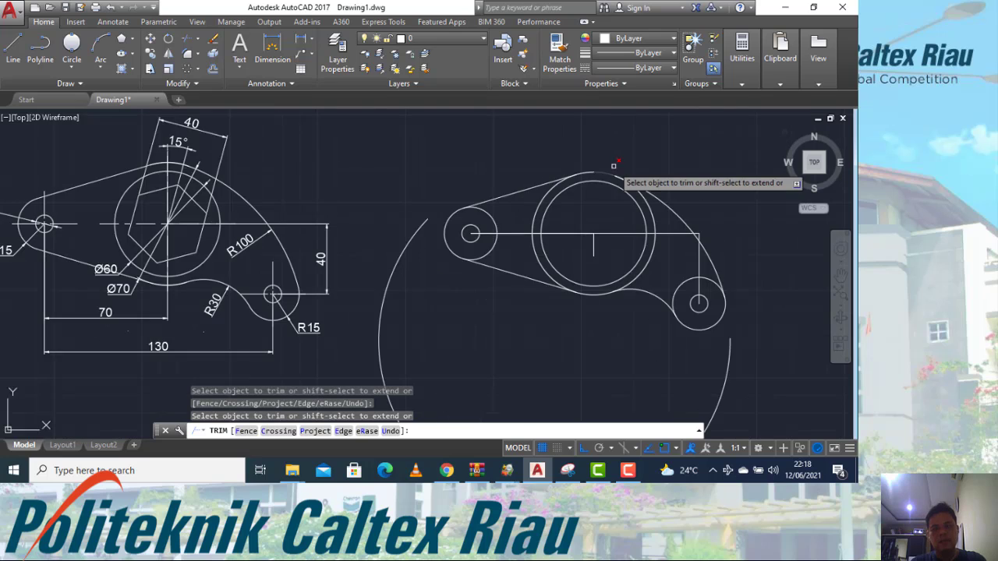
key(Escape)
Erase the leftover R100 arc below the rocker arm.
click(540, 258)
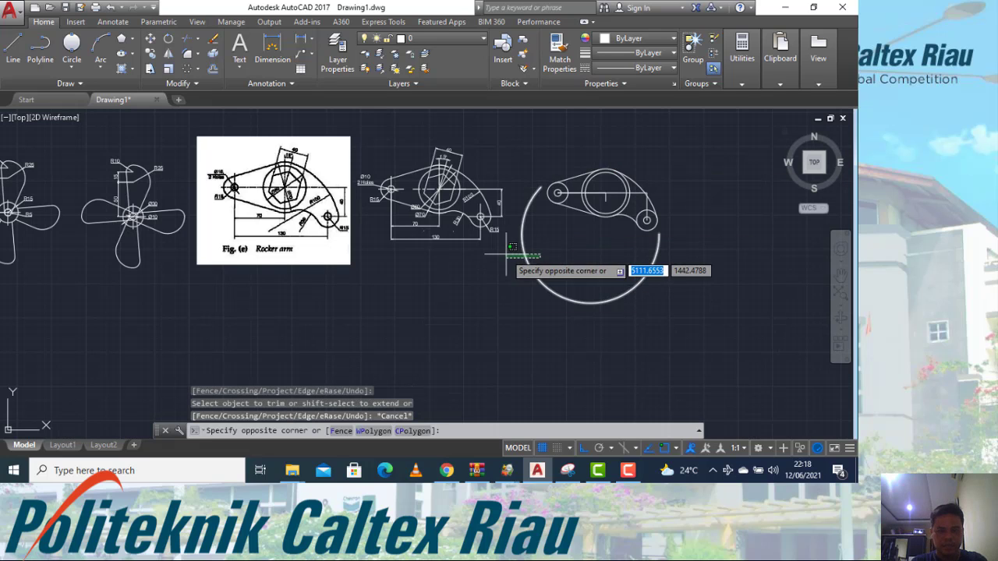
click(511, 261)
key(e)
key(Return)
scroll(619, 180, up, 2)
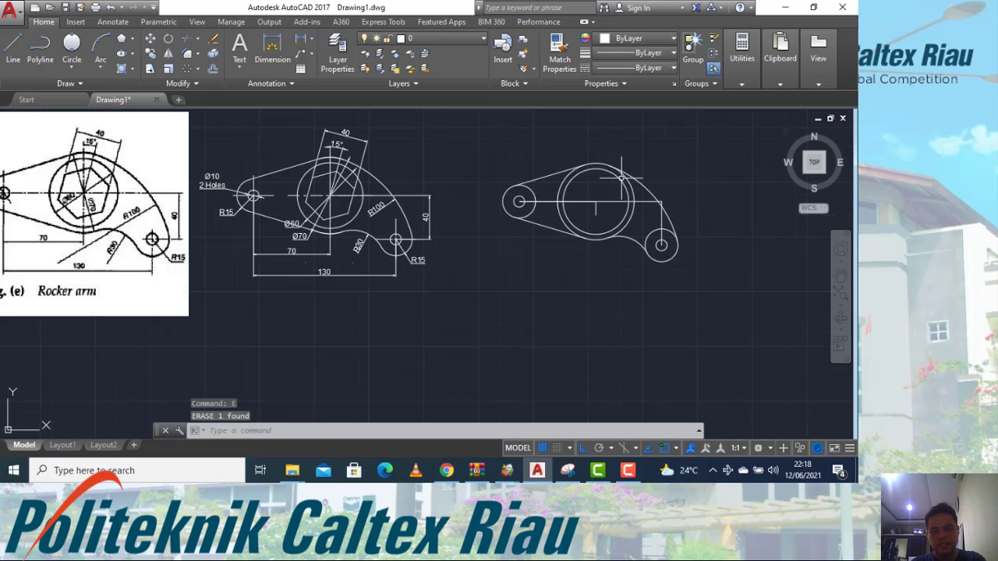
middle_drag(497, 283, 533, 303)
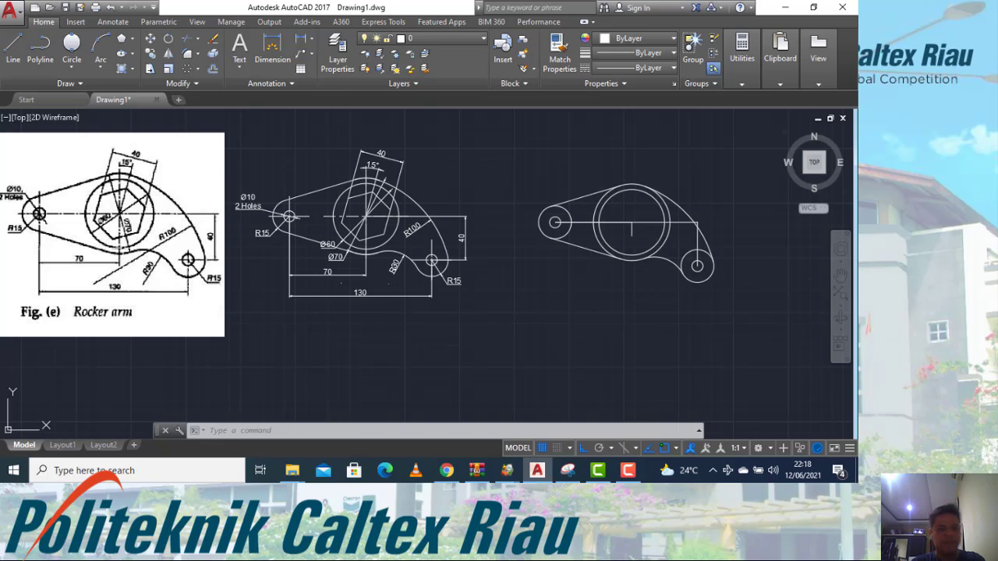
Draw a six-sided polygon at the large circle's centre, circumscribed about a circle of radius 20.
key(Escape)
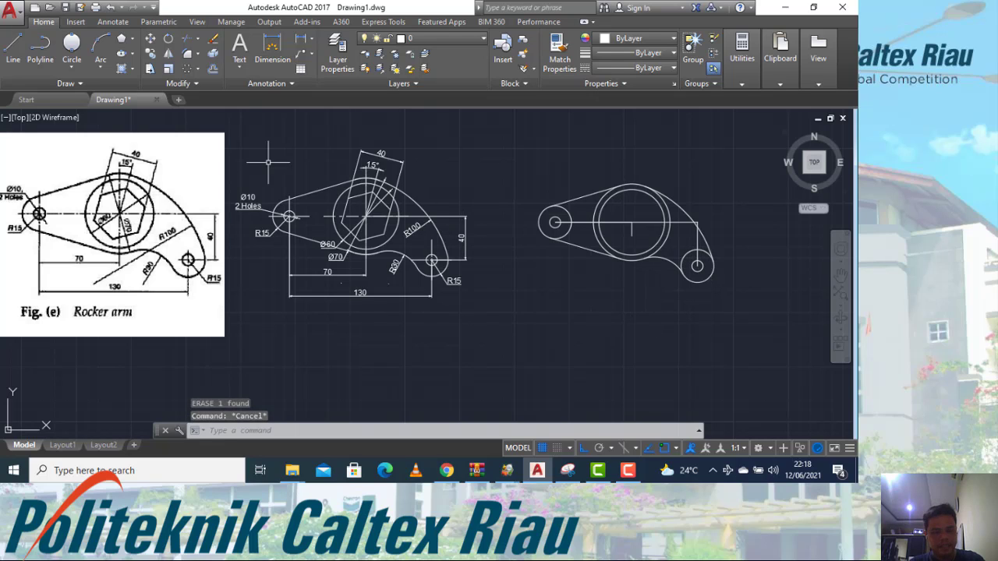
click(133, 39)
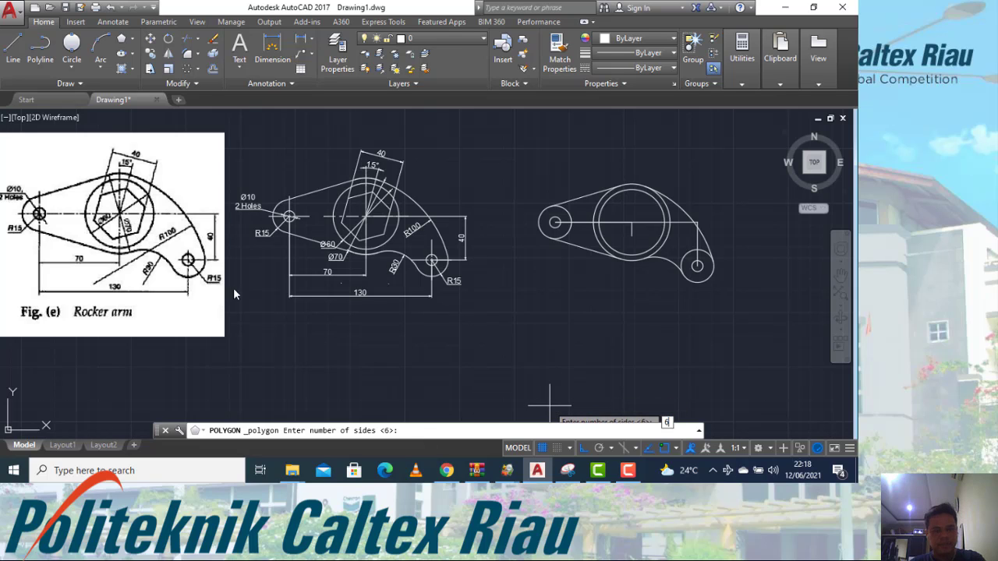
key(Return)
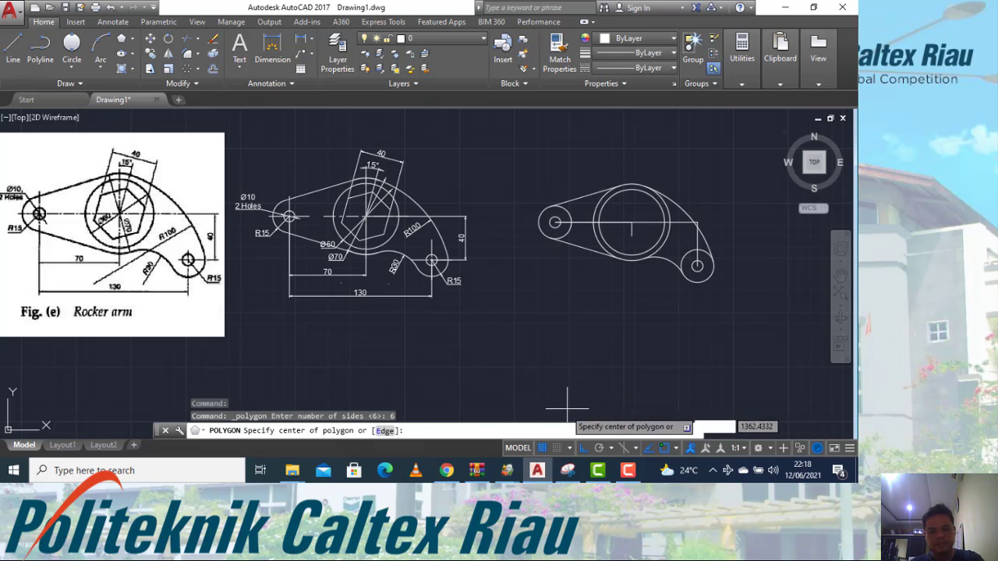
click(630, 222)
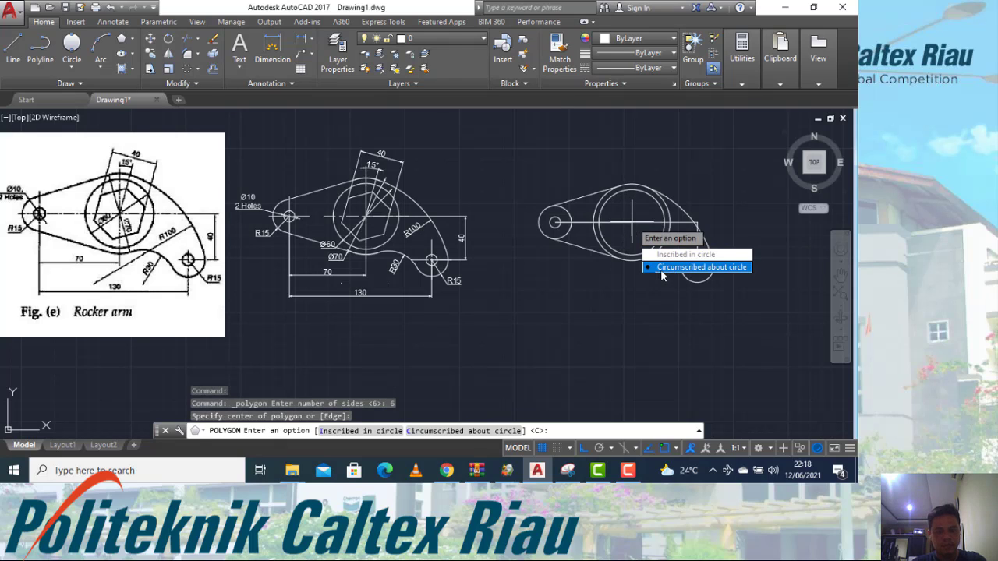
text(c)
key(Return)
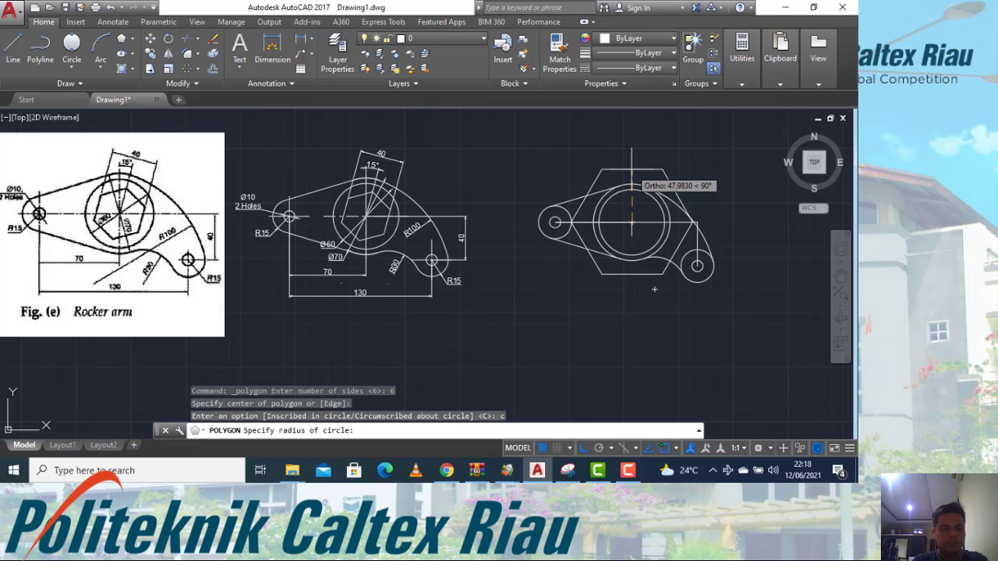
text(4)
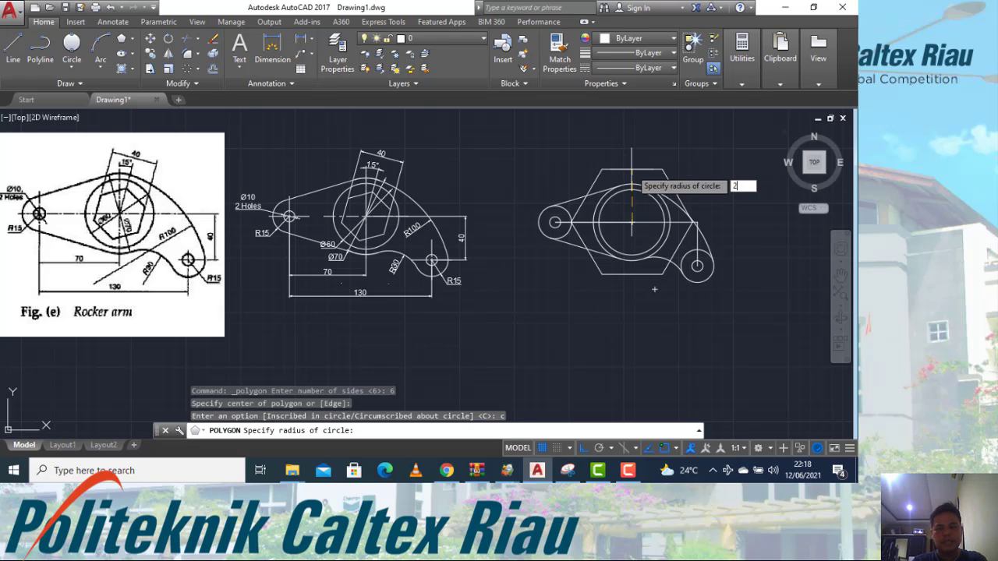
text(0)
key(Return)
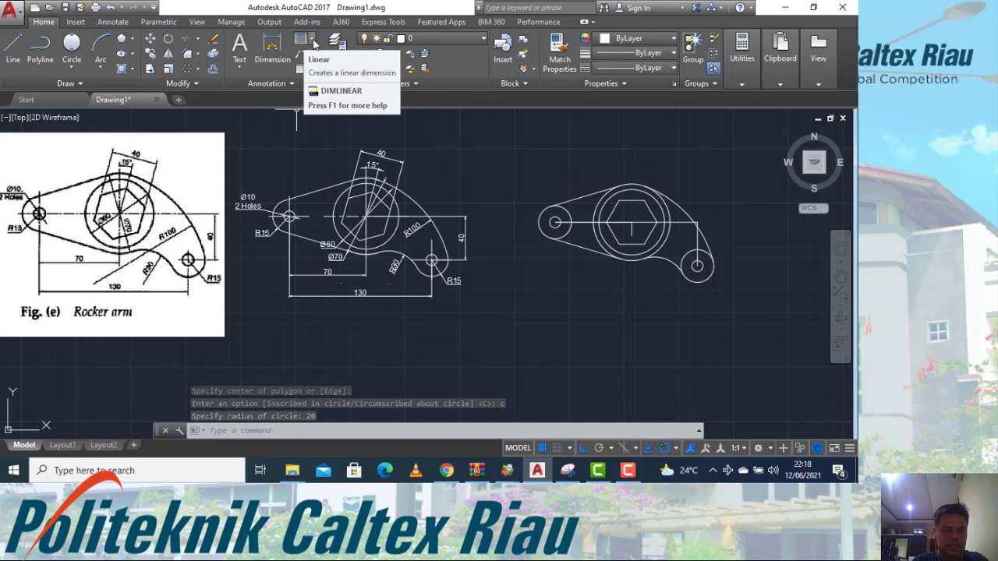
Check the hexagon's width across flats with a temporary aligned dimension between its corners.
click(312, 39)
click(313, 86)
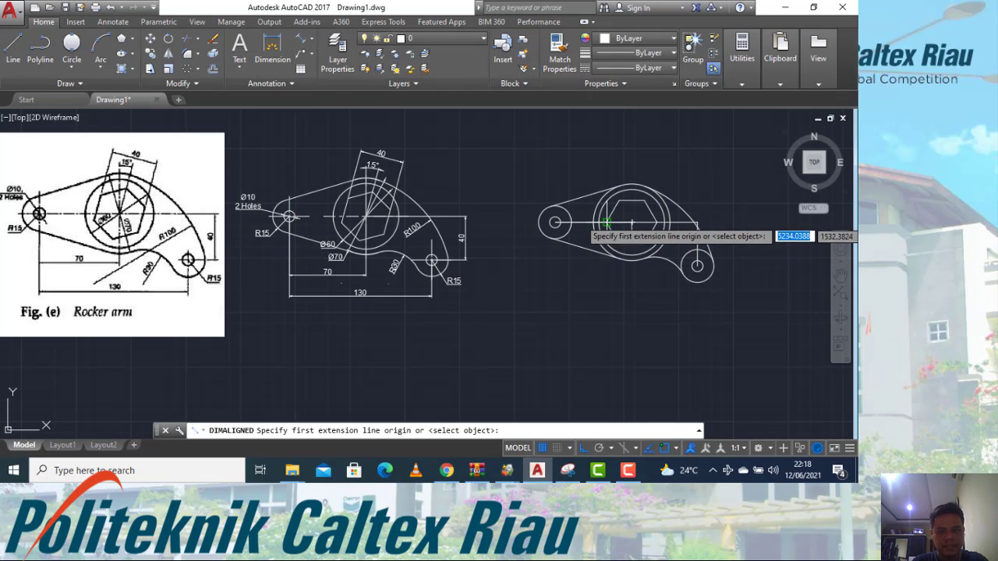
click(605, 223)
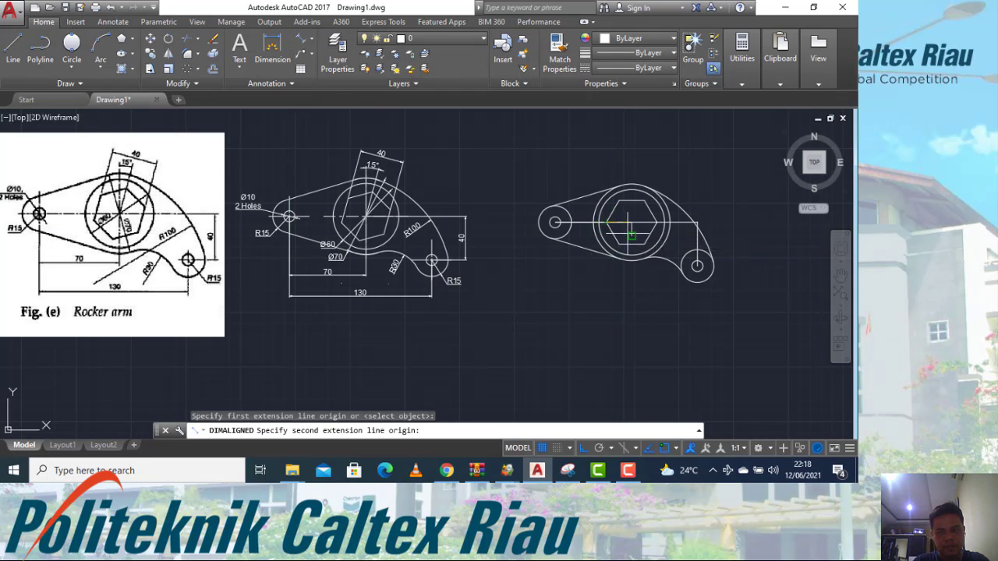
click(643, 245)
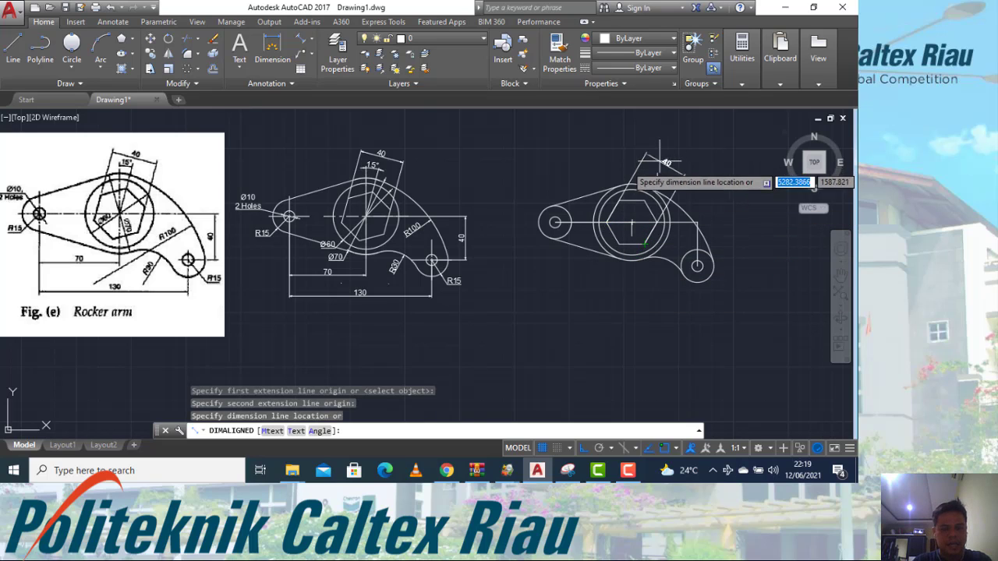
key(Escape)
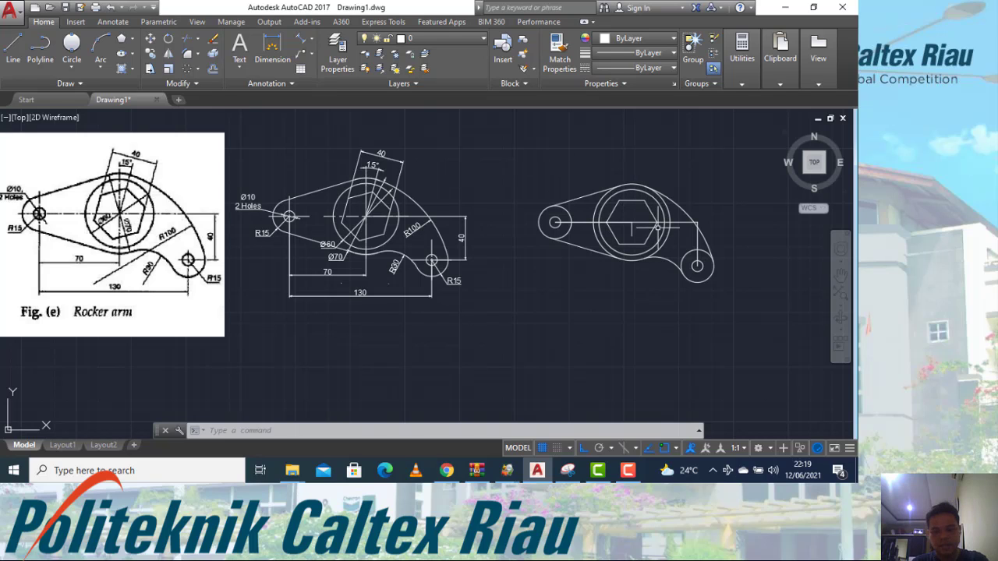
key(Escape)
Rotate the hexagon by 15 degrees about the large circle's centre.
text(R)
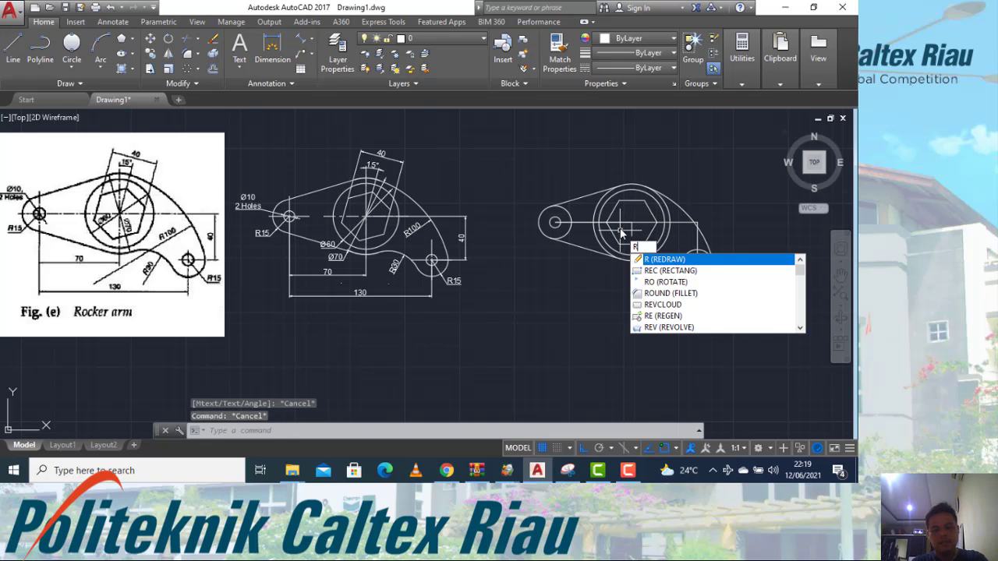
text(o)
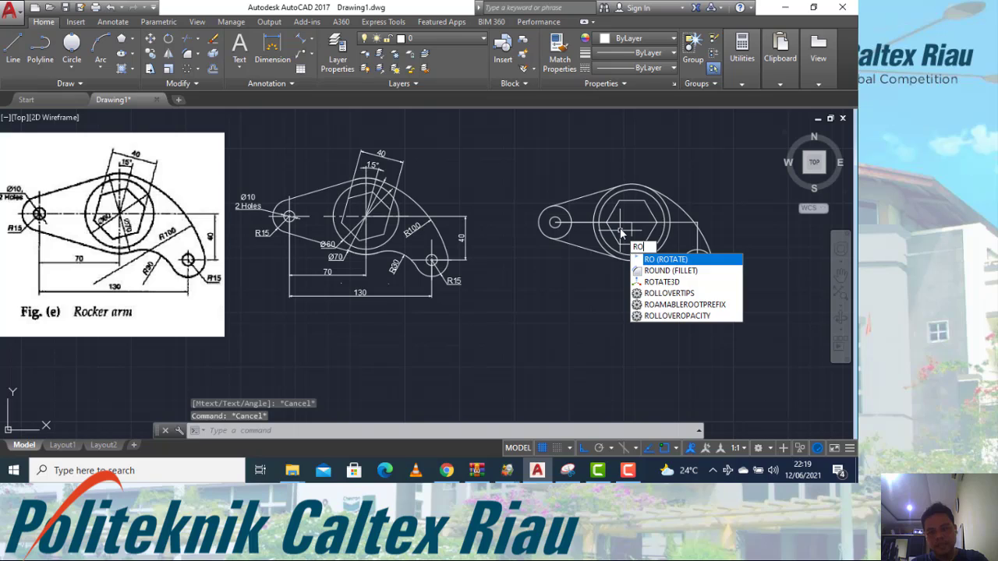
key(Return)
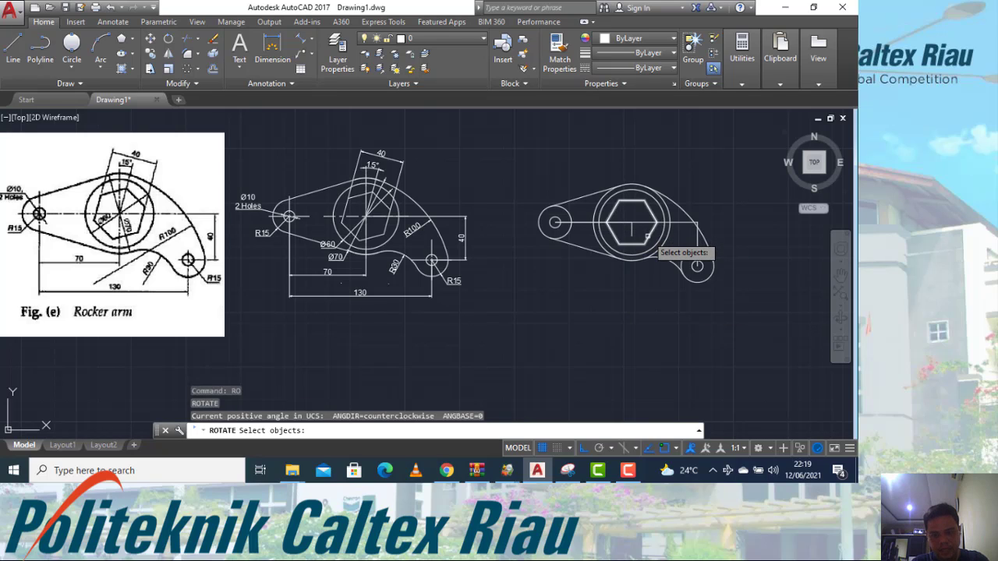
click(644, 233)
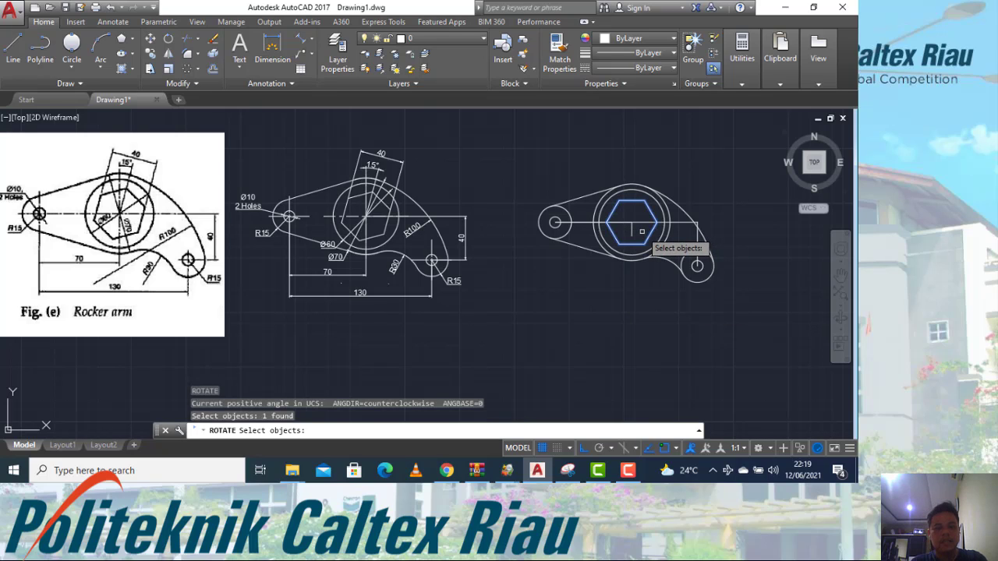
key(Return)
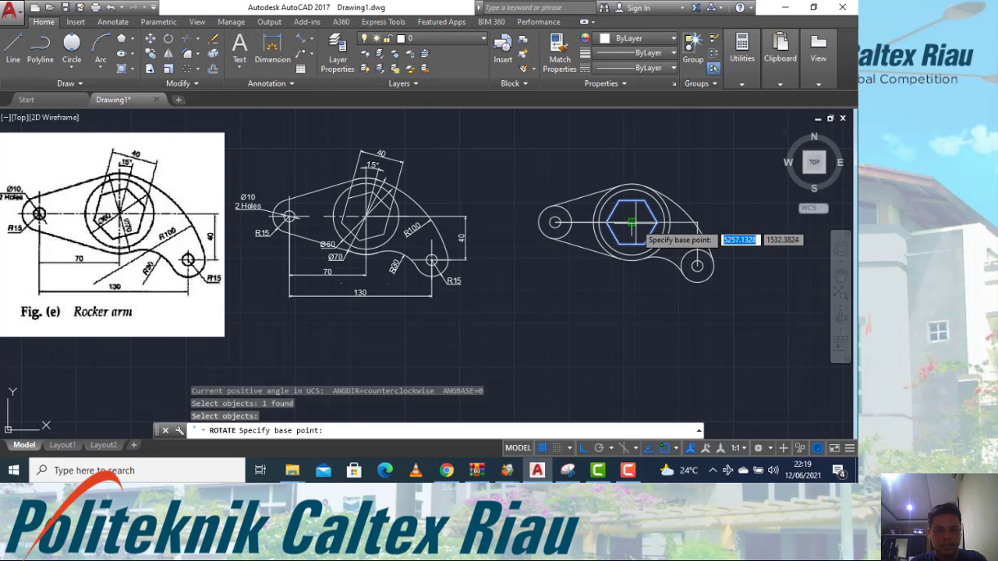
click(631, 223)
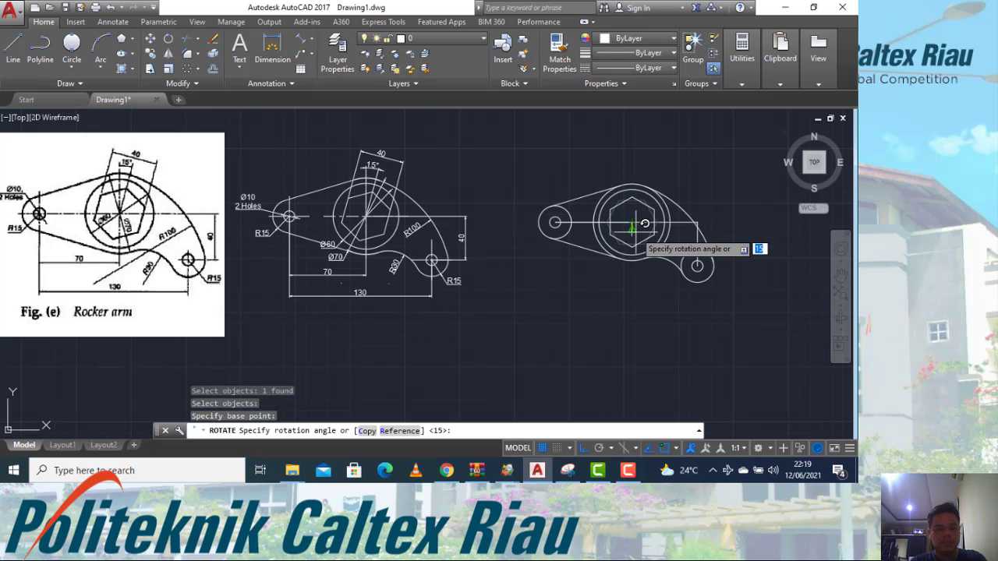
text(1)
key(Return)
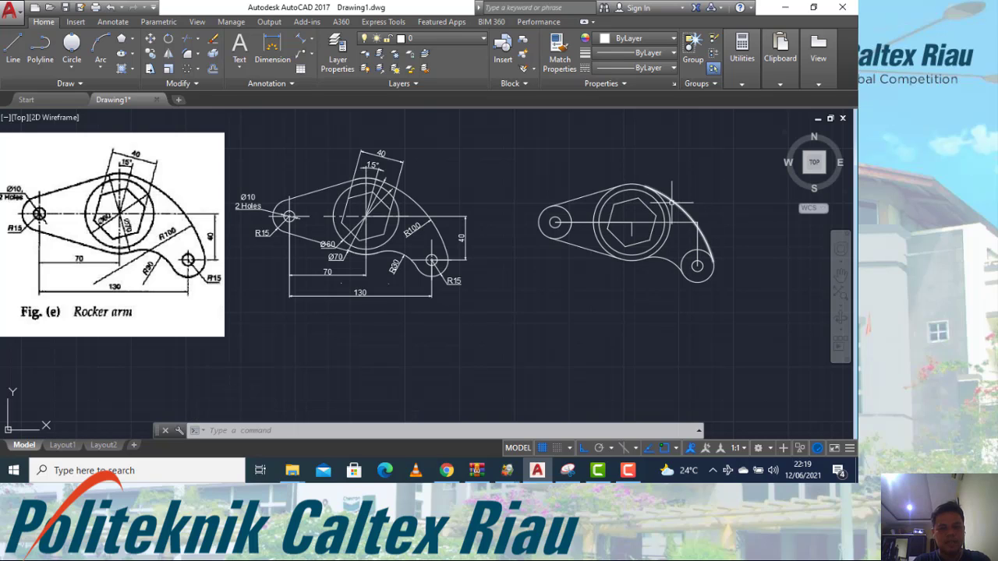
key(Escape)
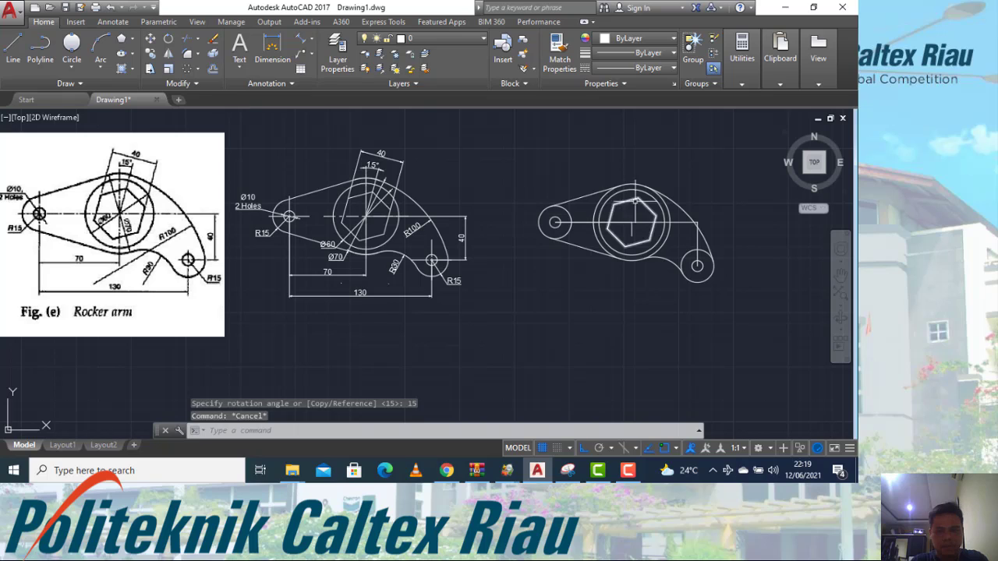
key(Escape)
Trim the inner portions of the outermost large circle against the tangent lines and arcs, leaving the rocker arm's outline.
text(t)
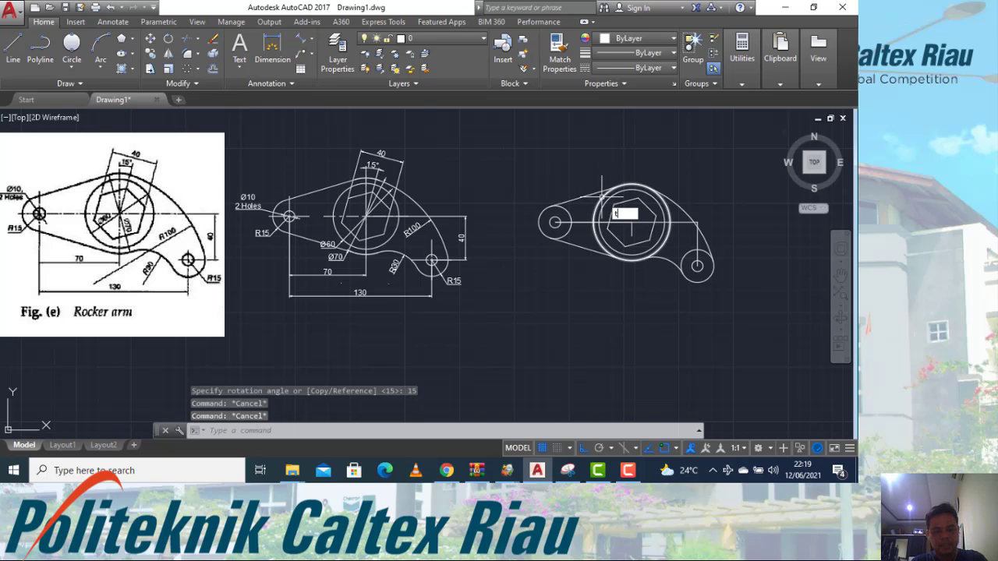
text(r)
key(Return)
key(Return)
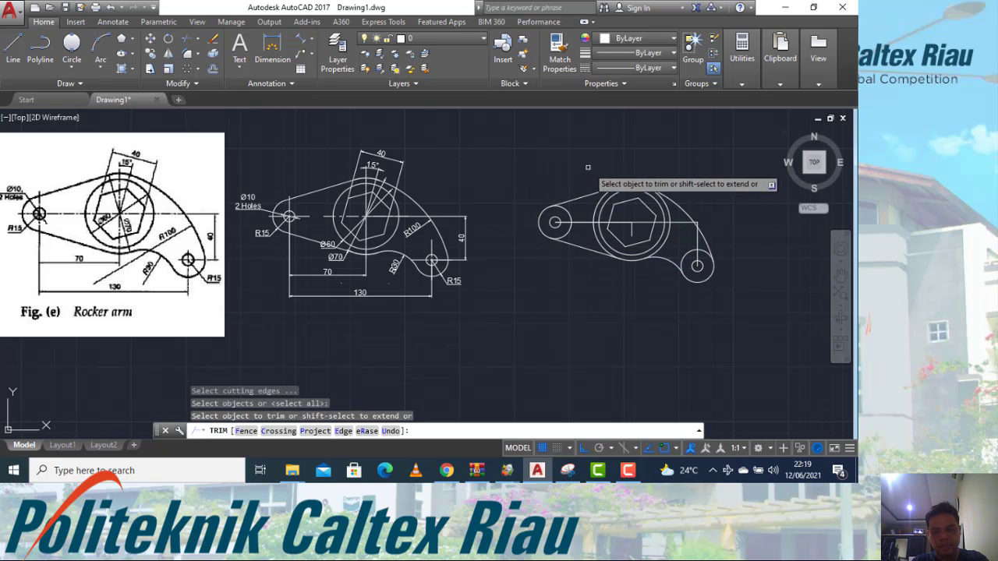
click(608, 193)
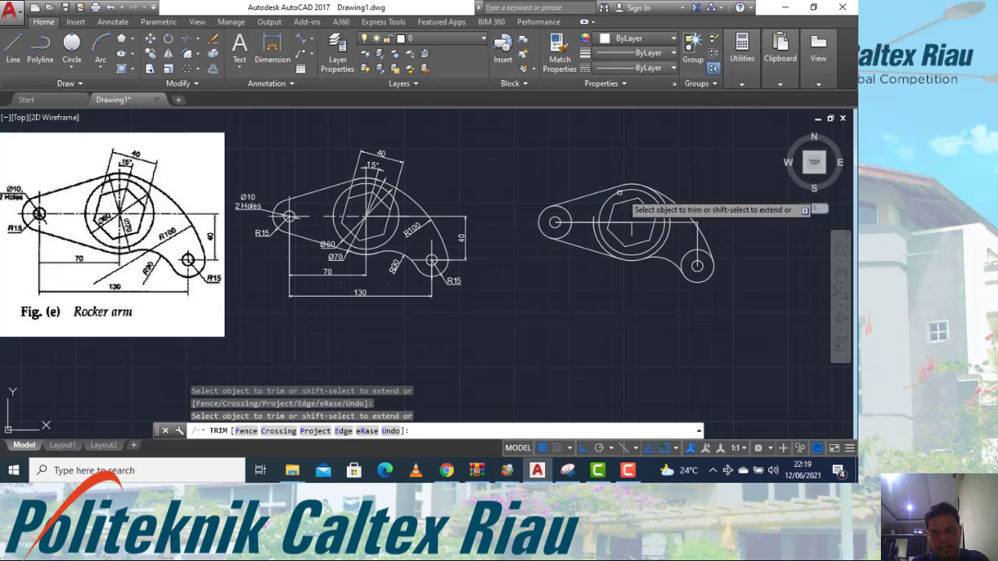
click(660, 198)
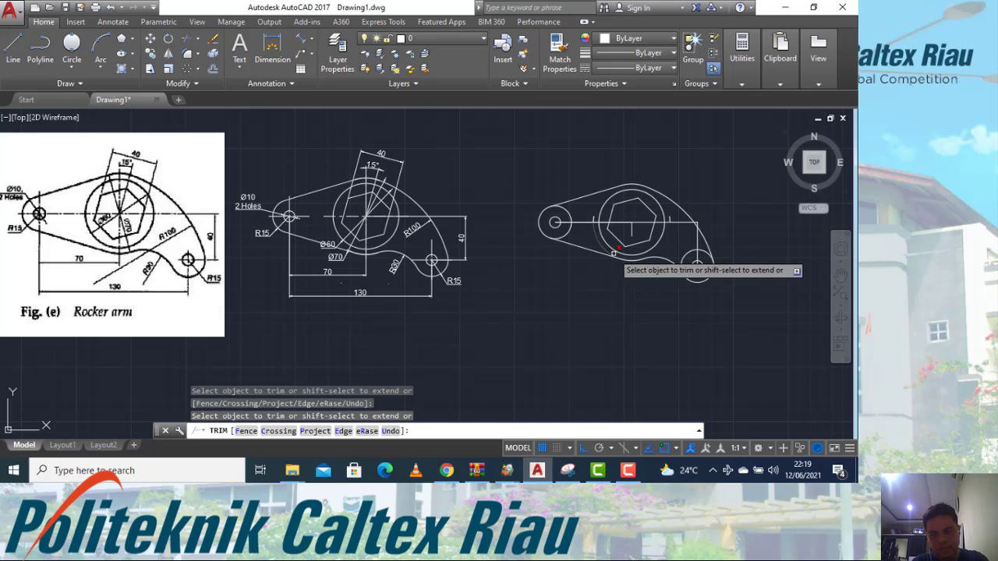
key(Escape)
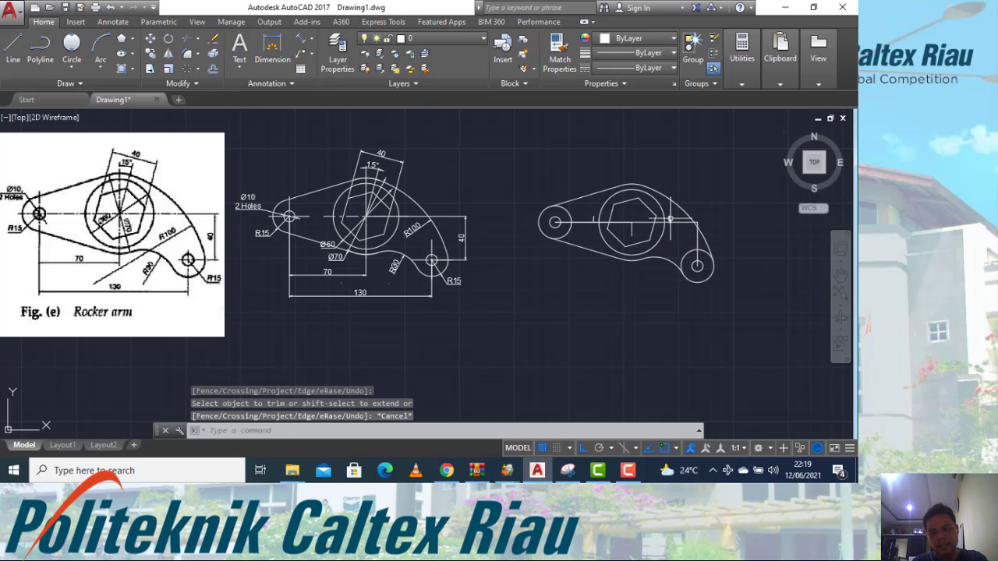
Erase the short leftover arc stubs on both sides of the large circle.
click(670, 219)
click(595, 219)
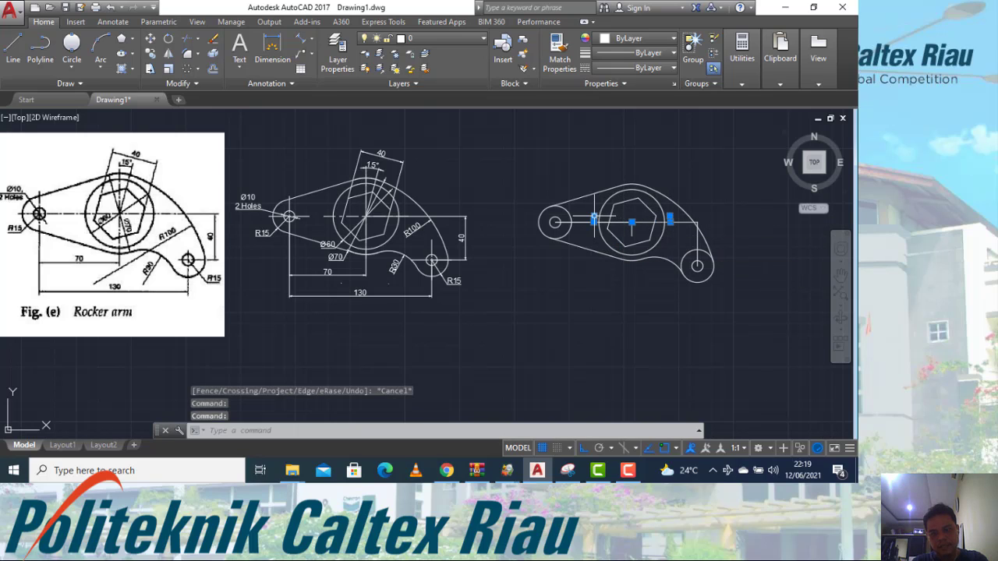
mouse_move(594, 216)
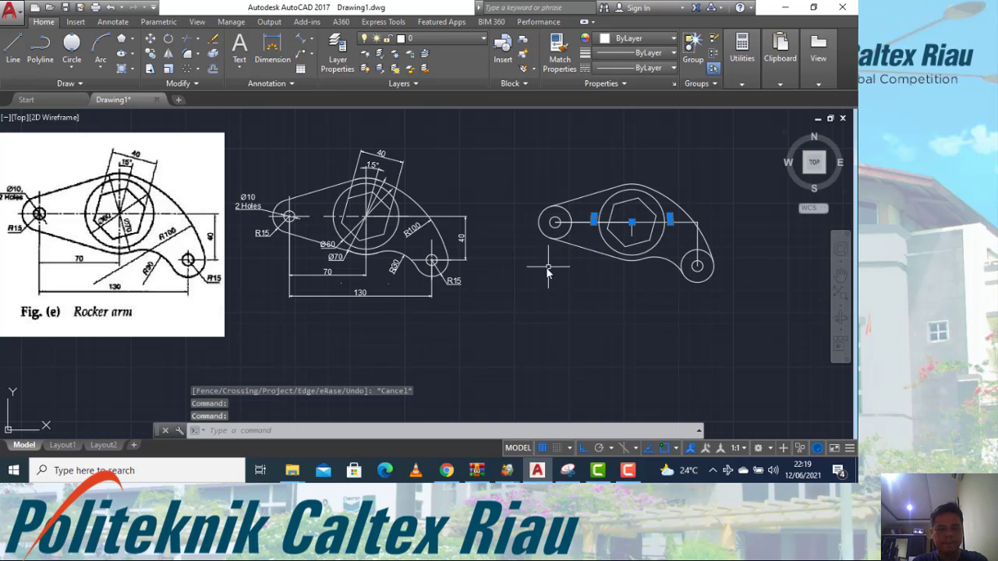
text(e)
key(Return)
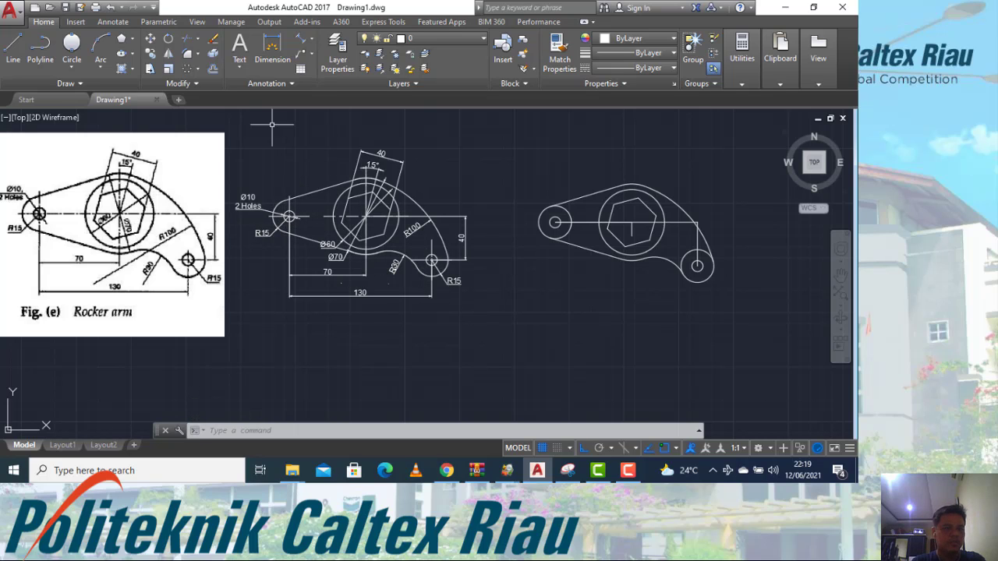
Add center marks to the left boss circle, the large circle and the lower-right boss circle.
click(119, 24)
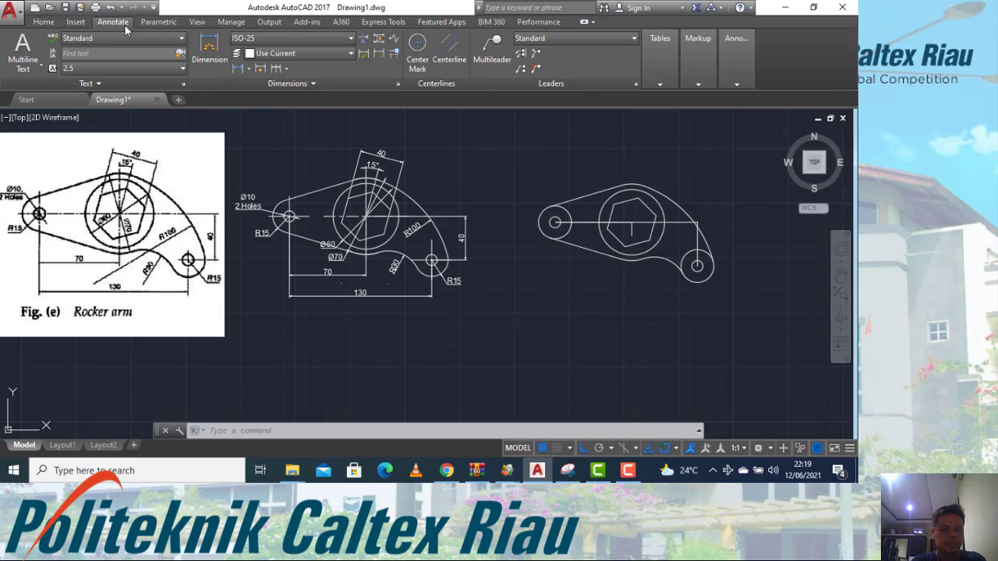
click(420, 47)
click(543, 212)
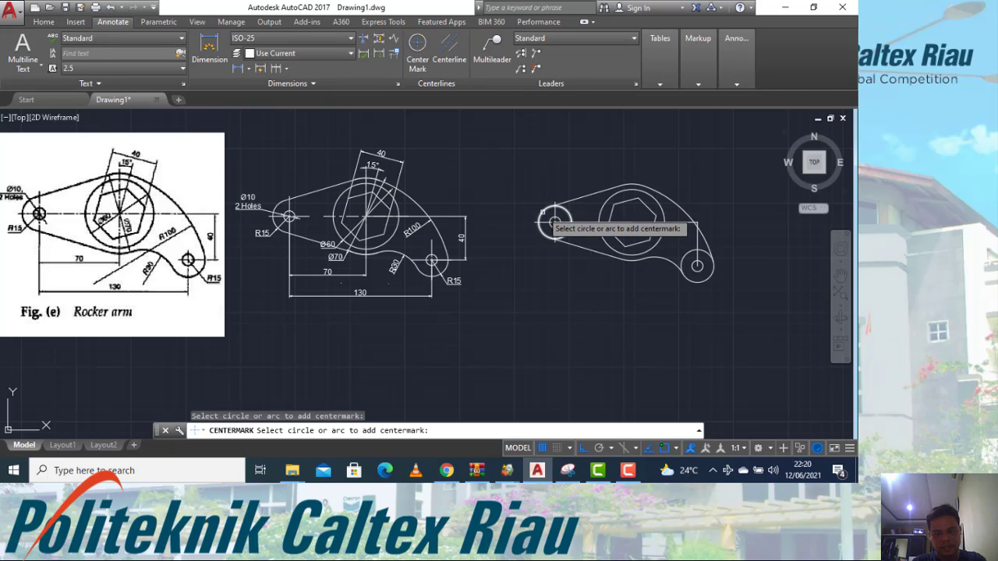
click(614, 198)
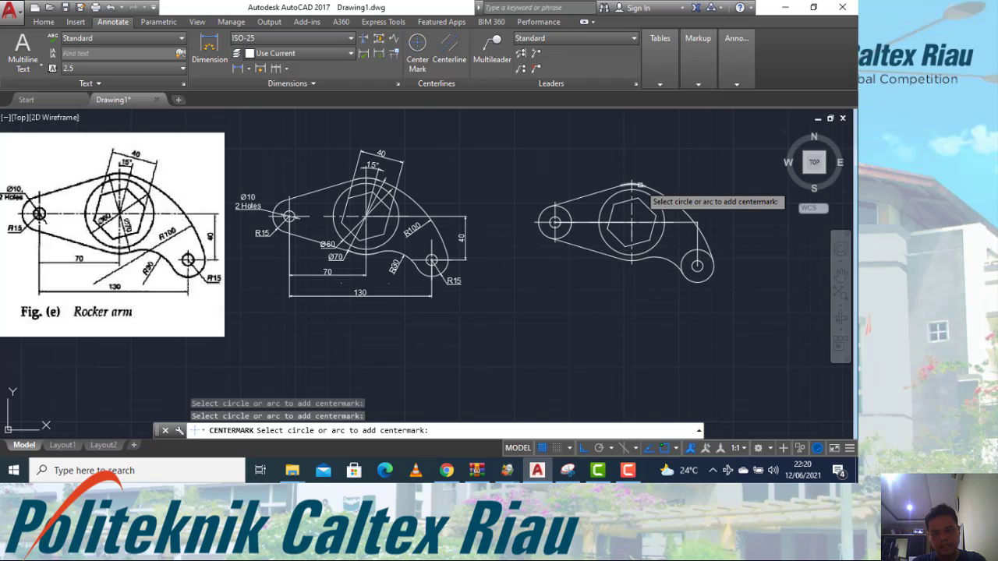
click(711, 275)
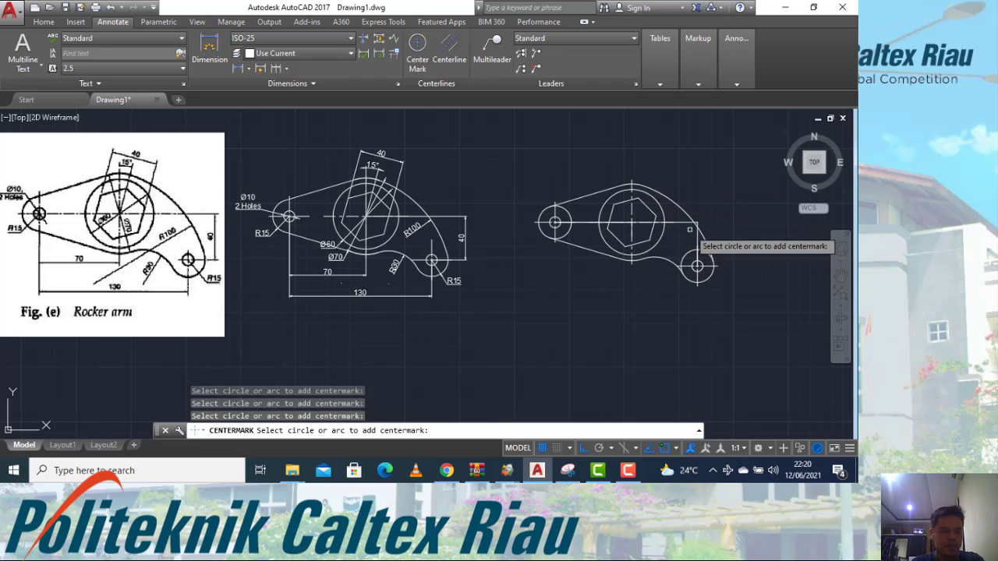
key(Escape)
click(670, 254)
click(585, 215)
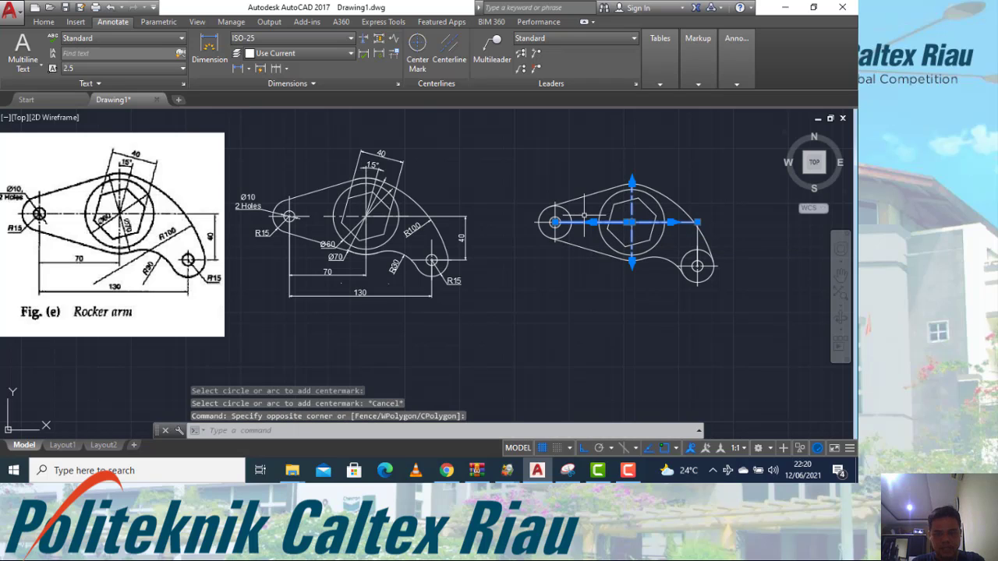
click(602, 223)
key(Escape)
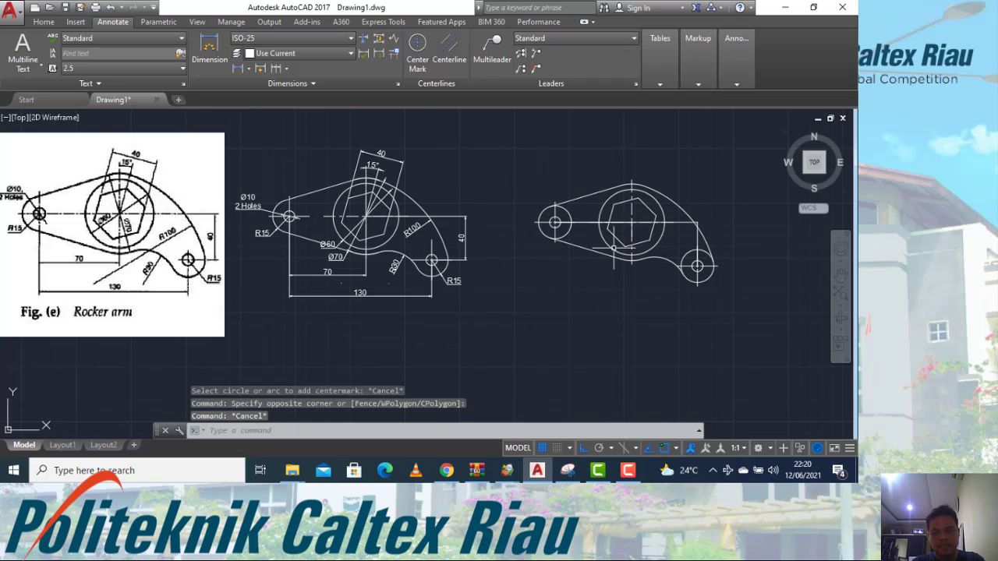
Erase the construction lines linking the centres of the rocker arm's circles.
click(590, 234)
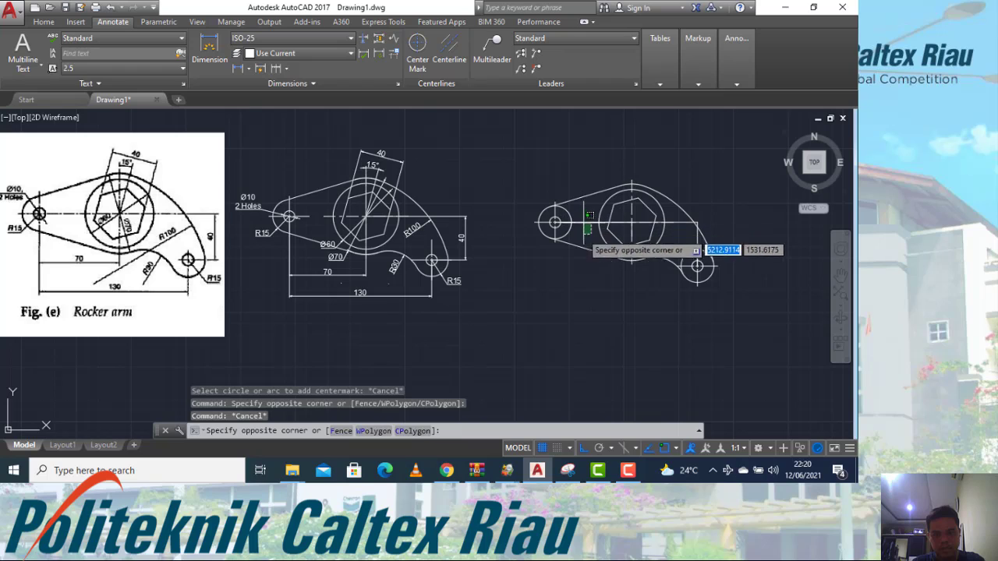
click(588, 216)
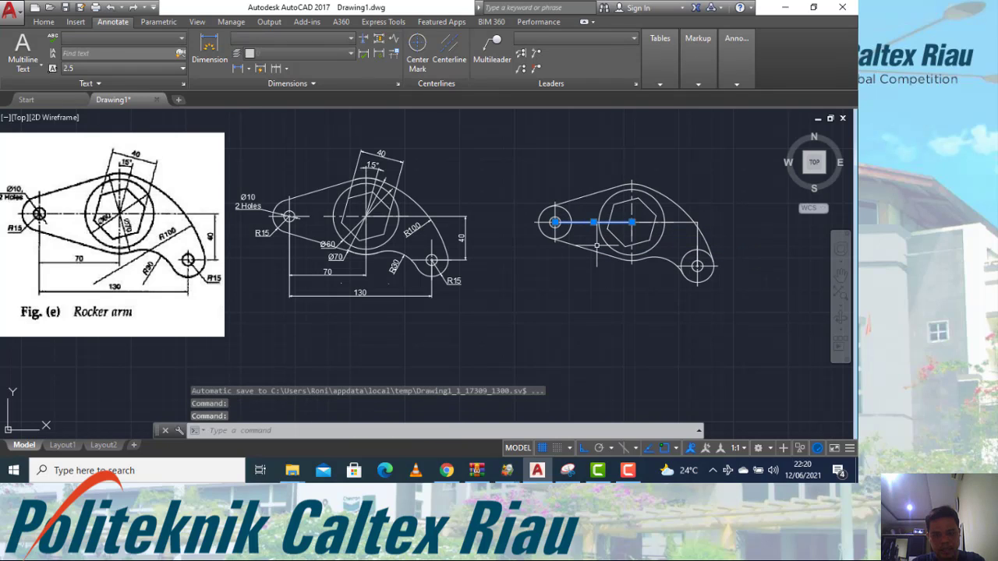
text(e)
key(Return)
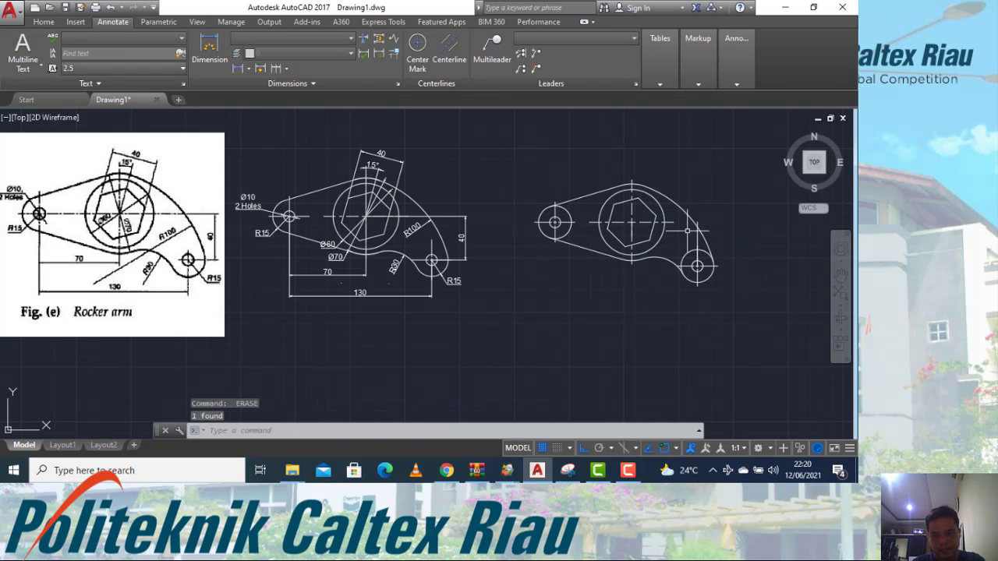
click(694, 234)
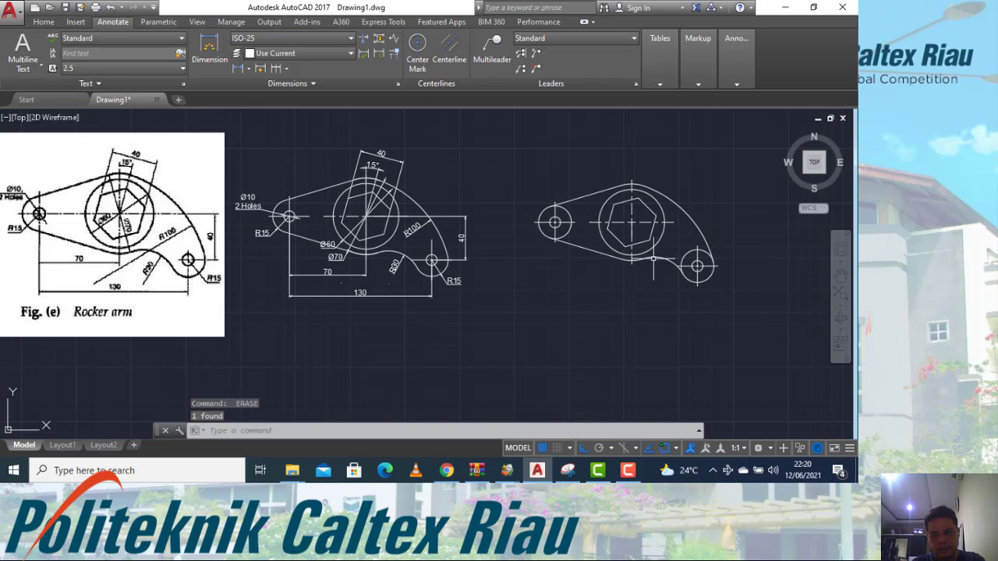
key(Escape)
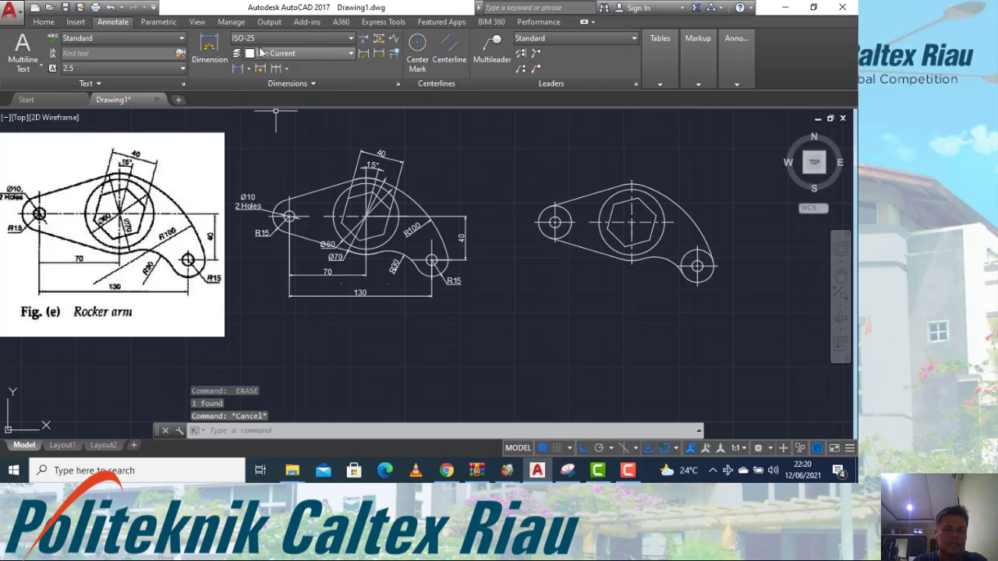
Place a horizontal linear dimension below the rocker arm between the centres of its two small holes.
click(44, 22)
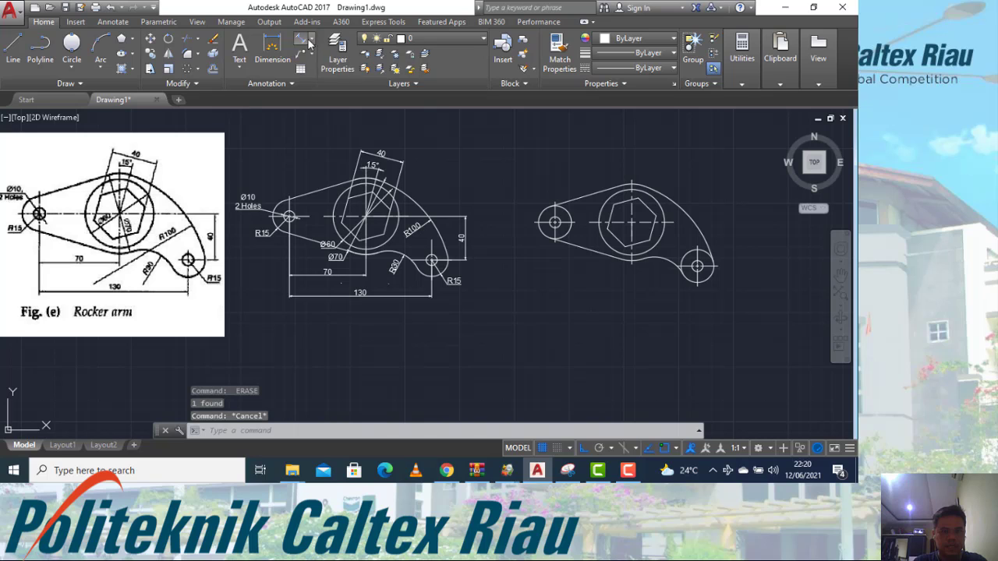
click(312, 41)
click(321, 59)
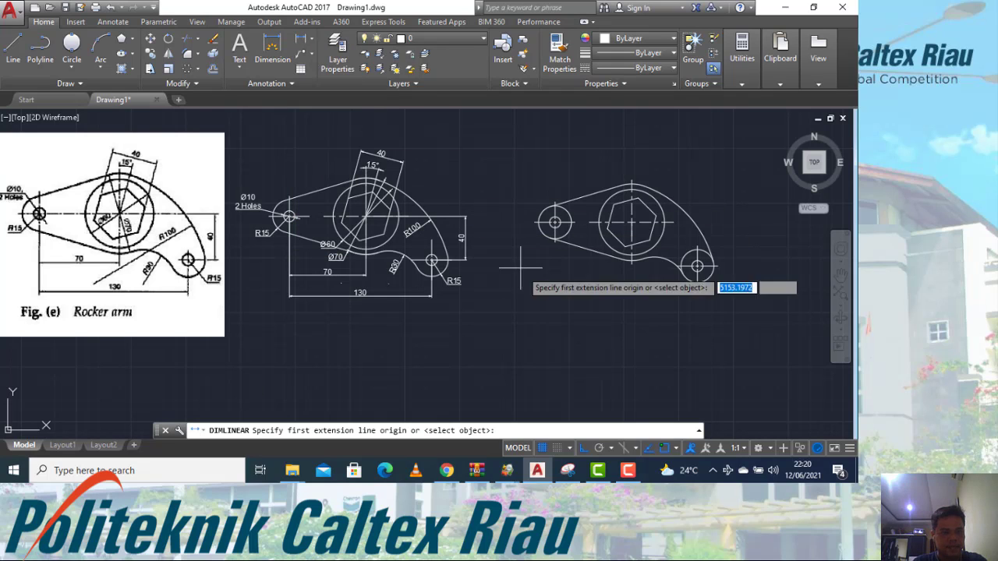
click(553, 223)
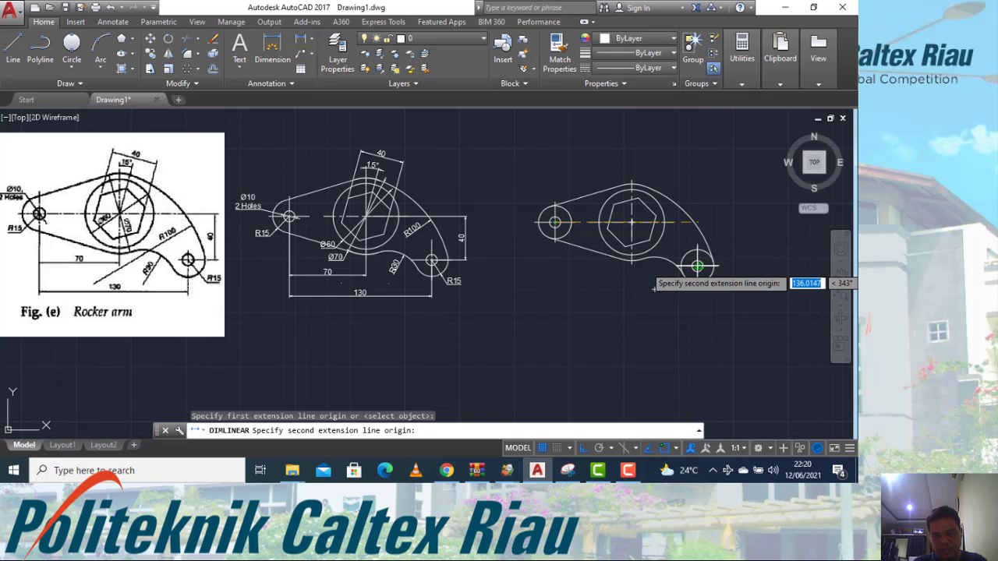
click(696, 267)
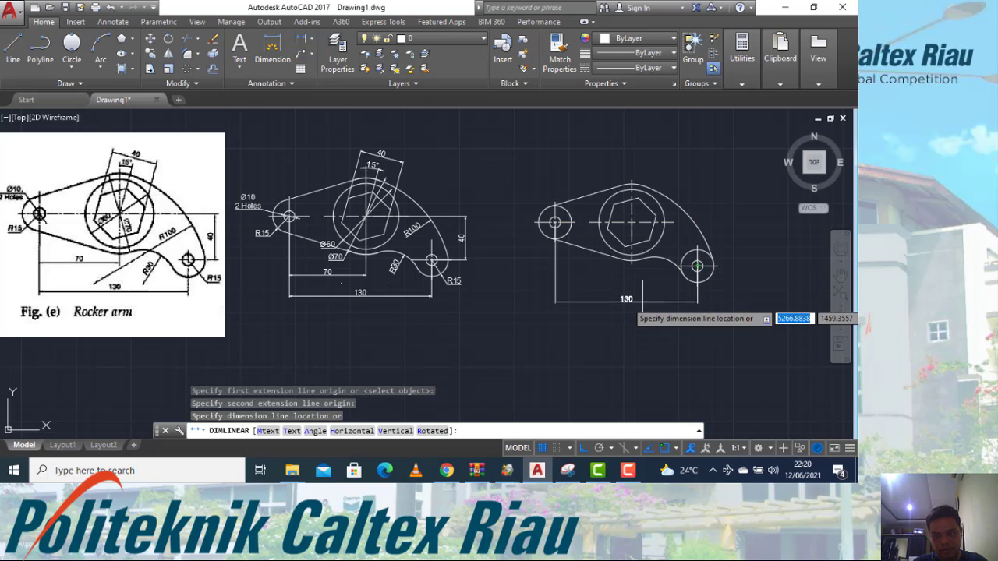
click(639, 299)
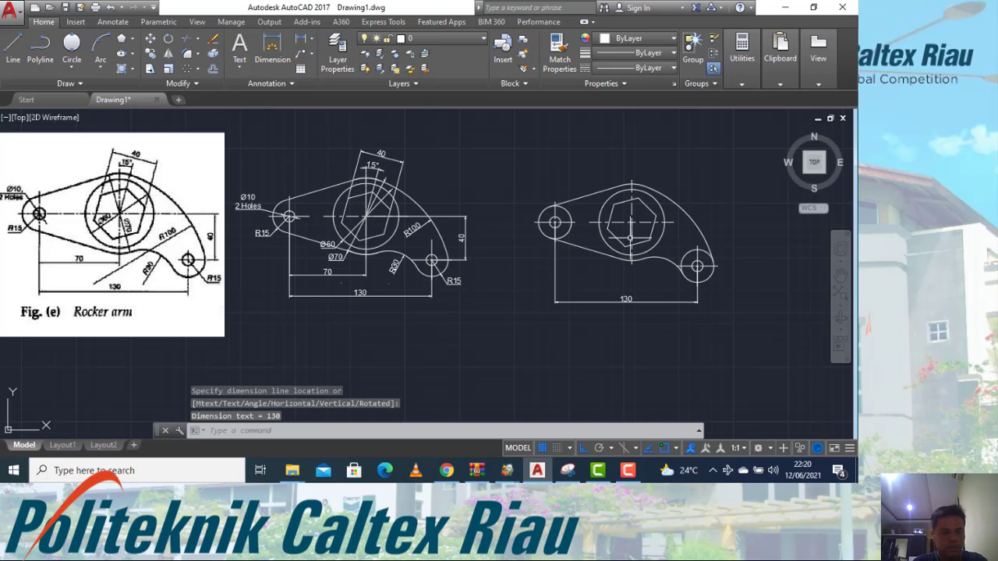
Dimension the horizontal distance from the left hole's centre to the large circle's centre, just above the overall dimension.
key(Return)
click(554, 222)
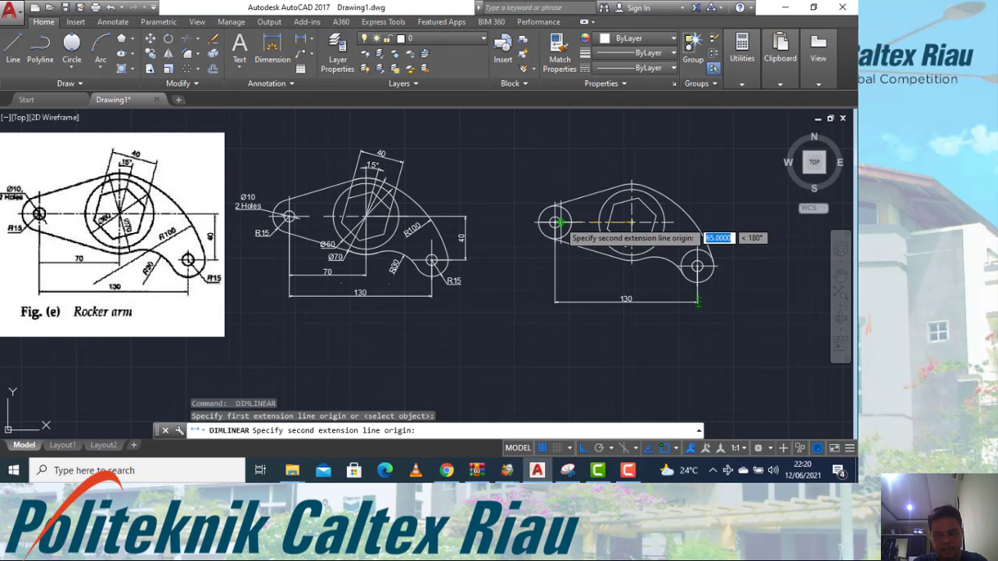
click(631, 222)
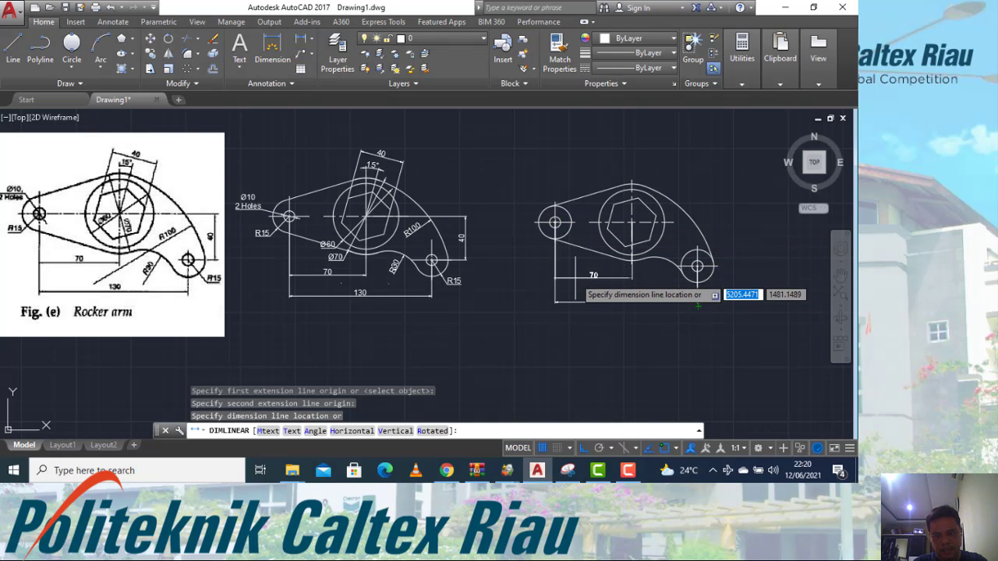
click(575, 276)
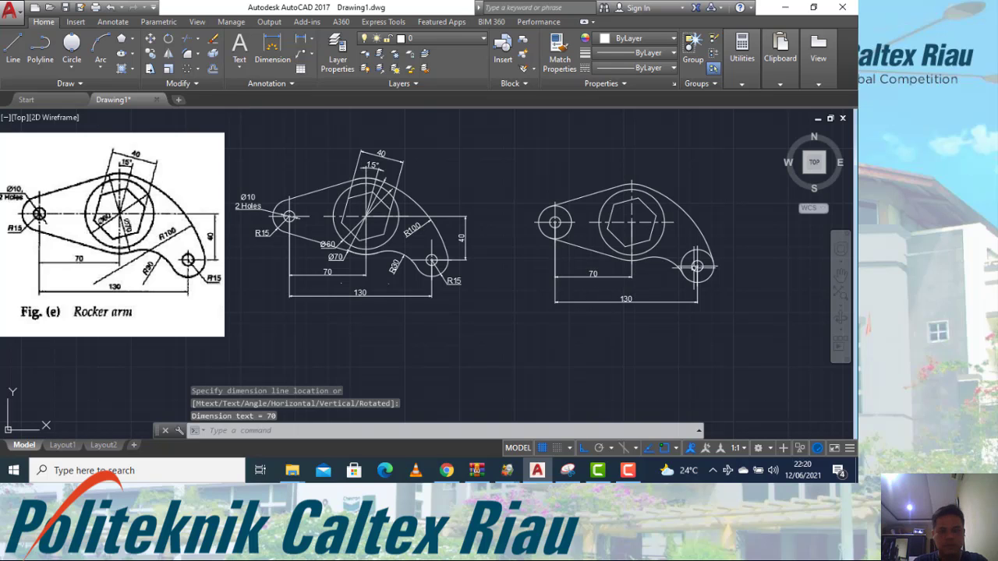
Dimension the vertical distance between the lower-right hole's centre and the large circle's centre, placed right of the arm.
key(Return)
click(697, 266)
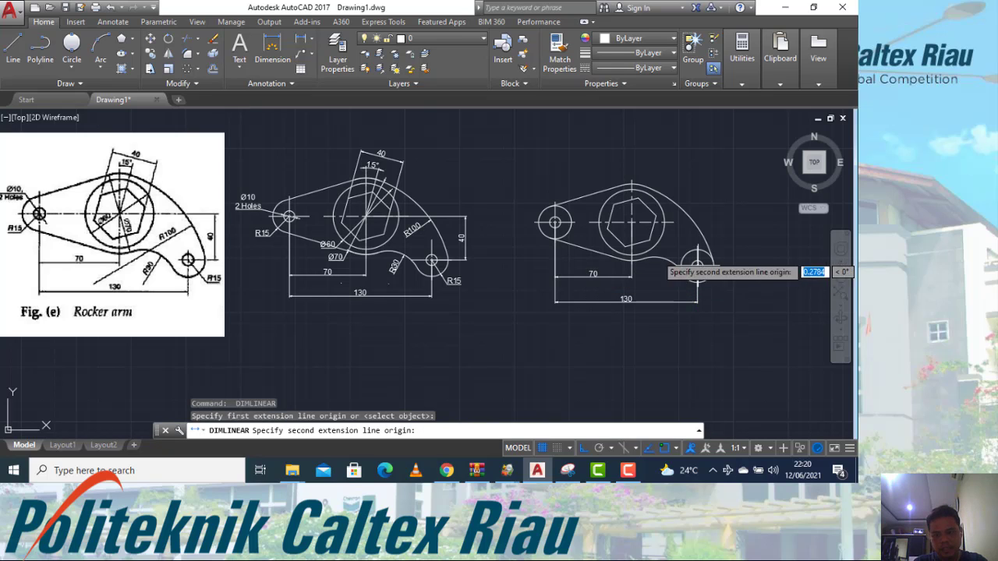
click(631, 223)
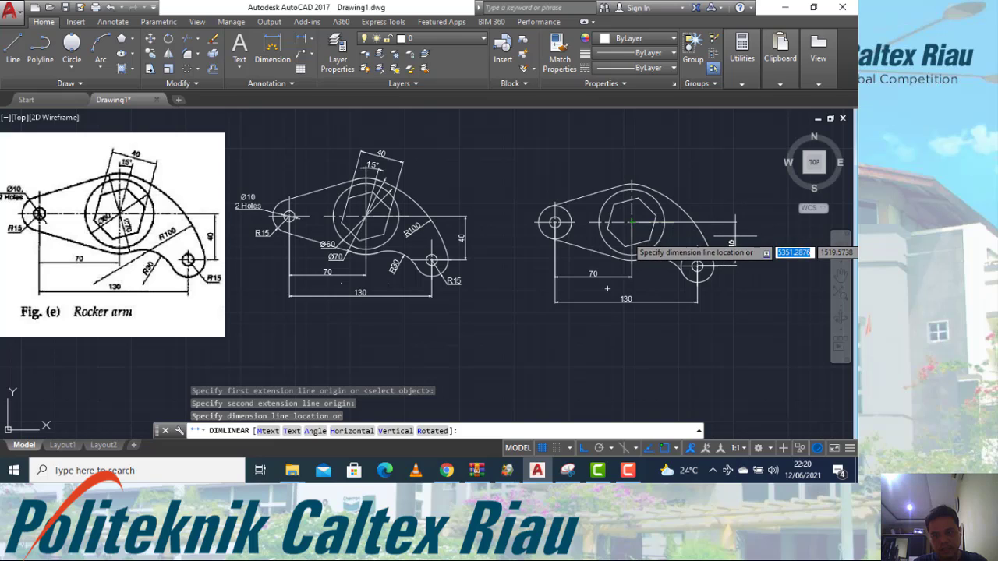
click(730, 243)
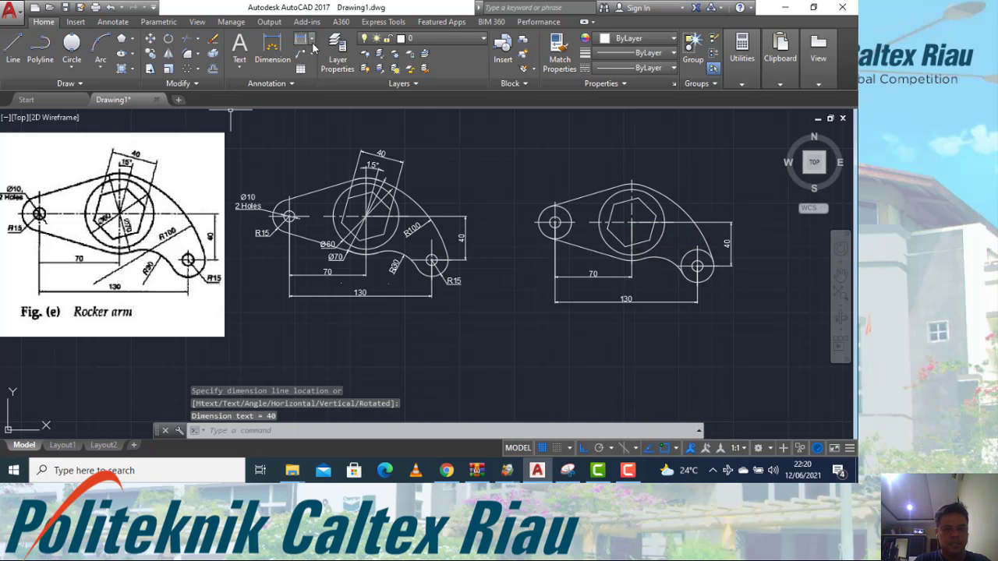
Add a diameter dimension to the small left hole, with its text up and to the left of the boss.
click(313, 42)
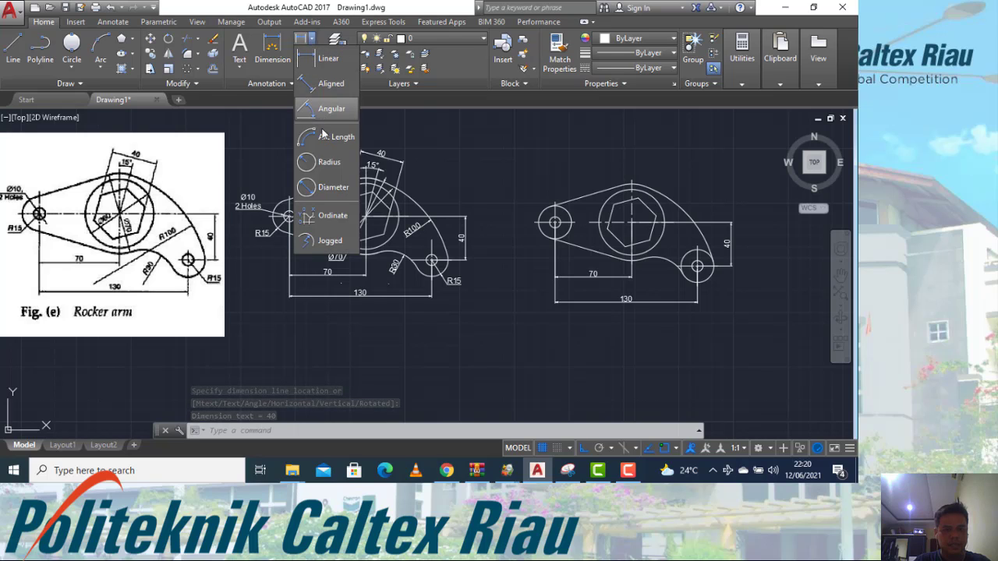
click(325, 188)
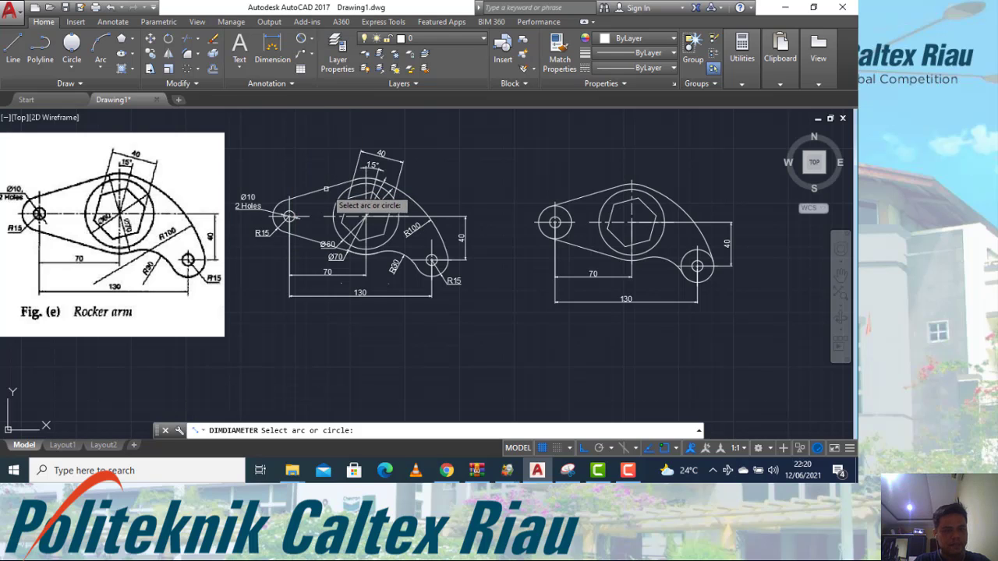
click(554, 222)
click(531, 198)
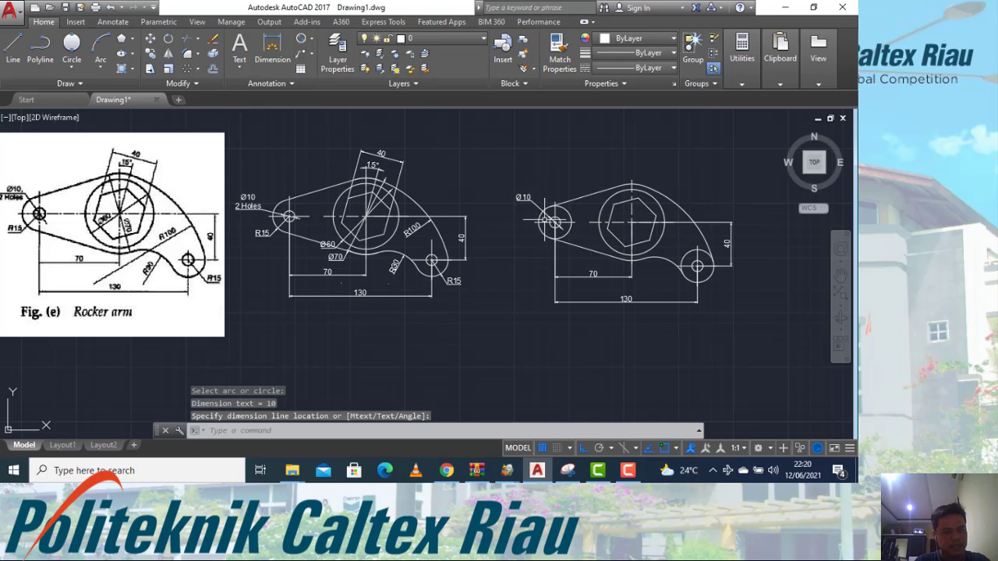
Dimension the diameter of the large outer arc around the hexagon, with its text on the horizontal centreline inside the arc.
key(Return)
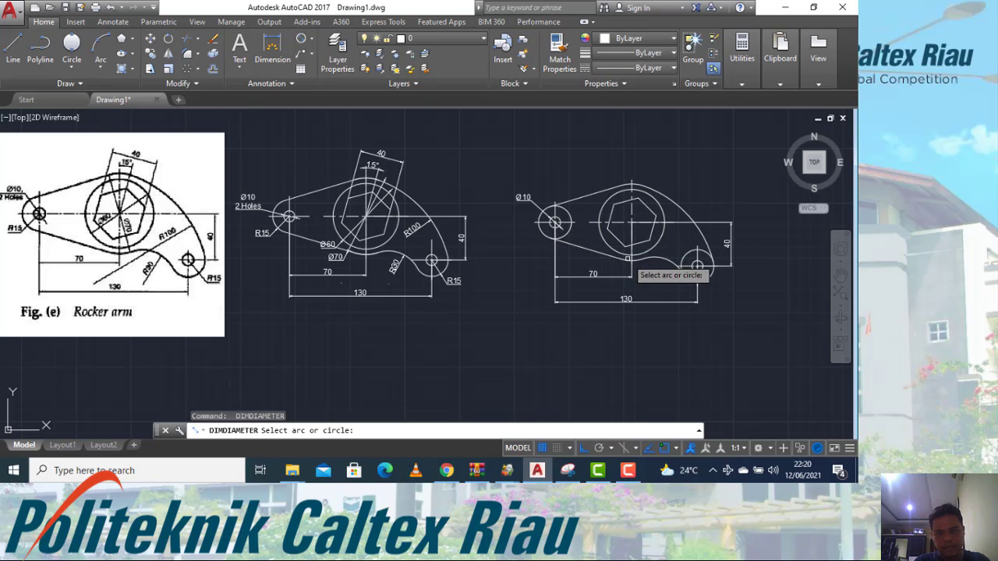
click(624, 256)
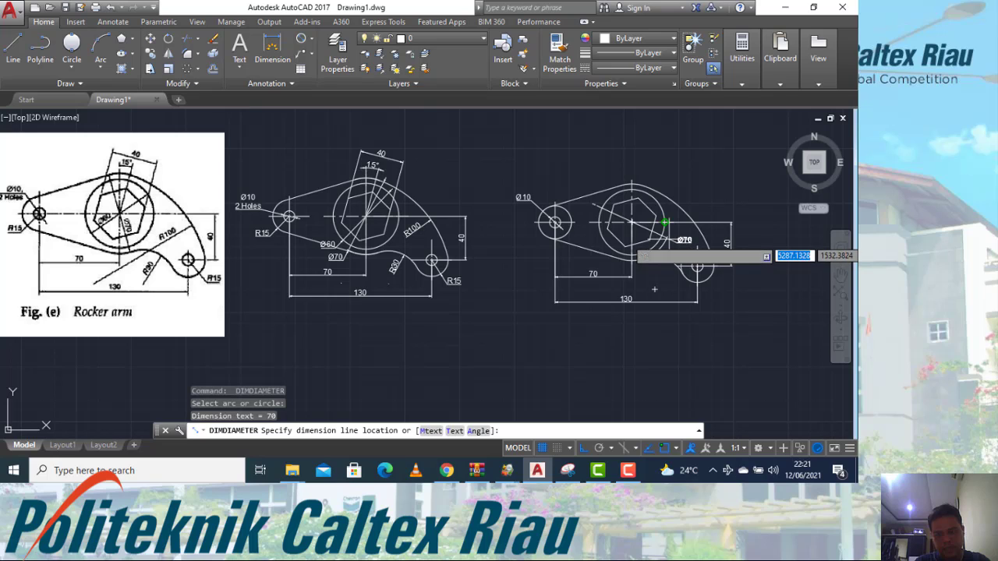
click(651, 230)
Add a diameter dimension to the circle surrounding the hexagon, with its text outside the circle at the lower right.
key(Return)
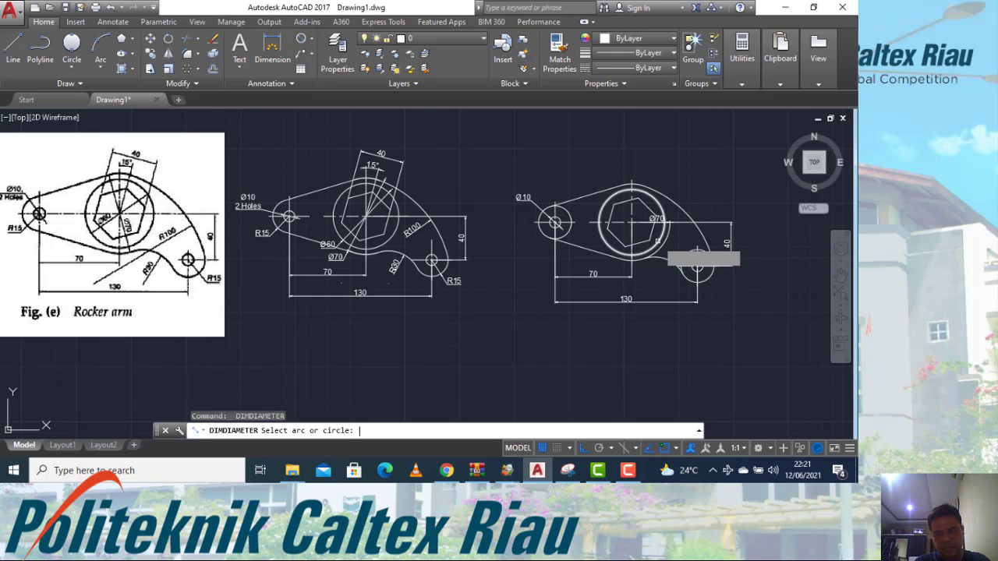
click(667, 247)
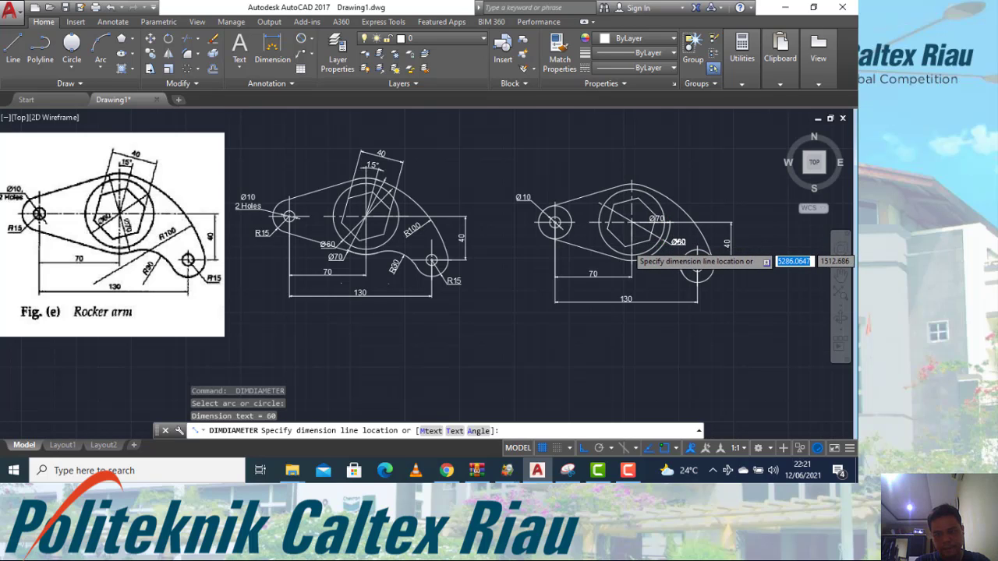
scroll(671, 245, up, 4)
click(670, 244)
Erase the horizontal diameter dimension of the large outer arc.
click(633, 186)
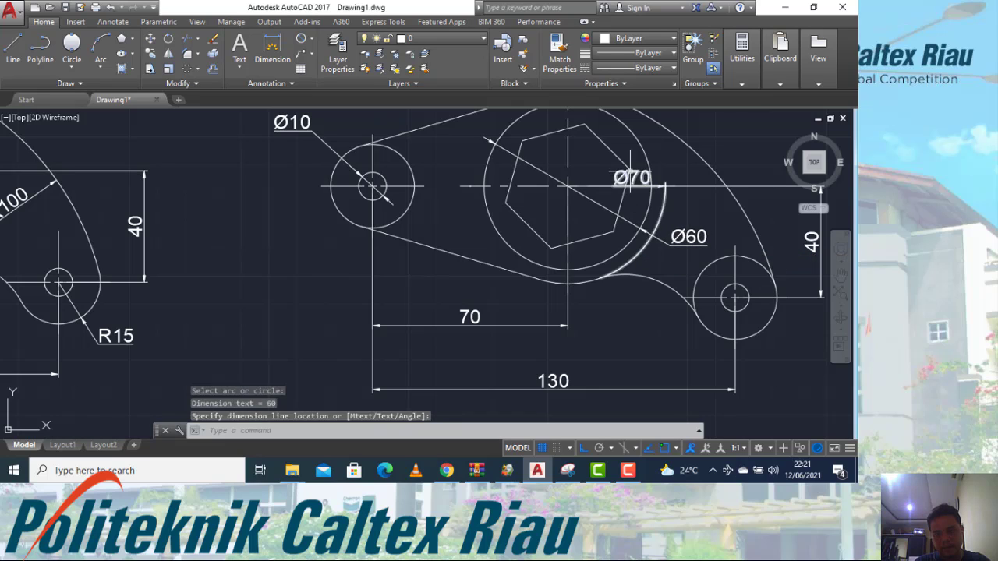
click(633, 186)
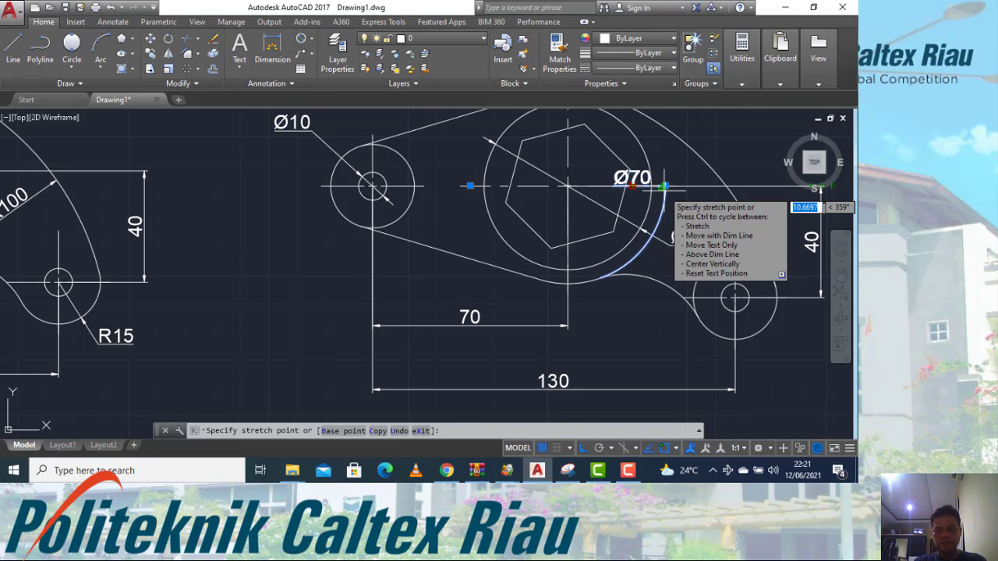
key(Escape)
text(E)
key(Return)
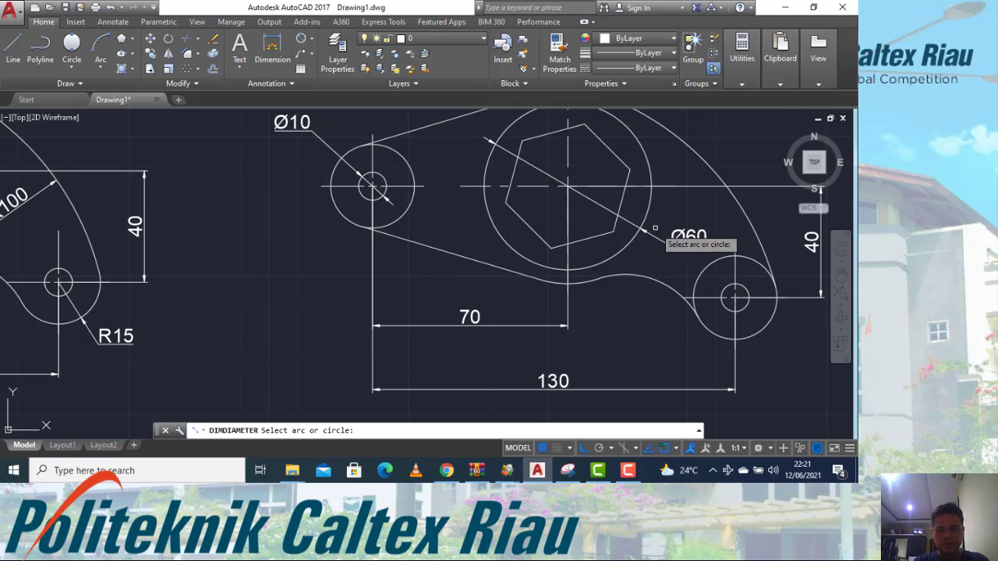
Add a slanted diameter dimension to the large outer arc, with its text just below the inner circle's diameter text.
click(581, 282)
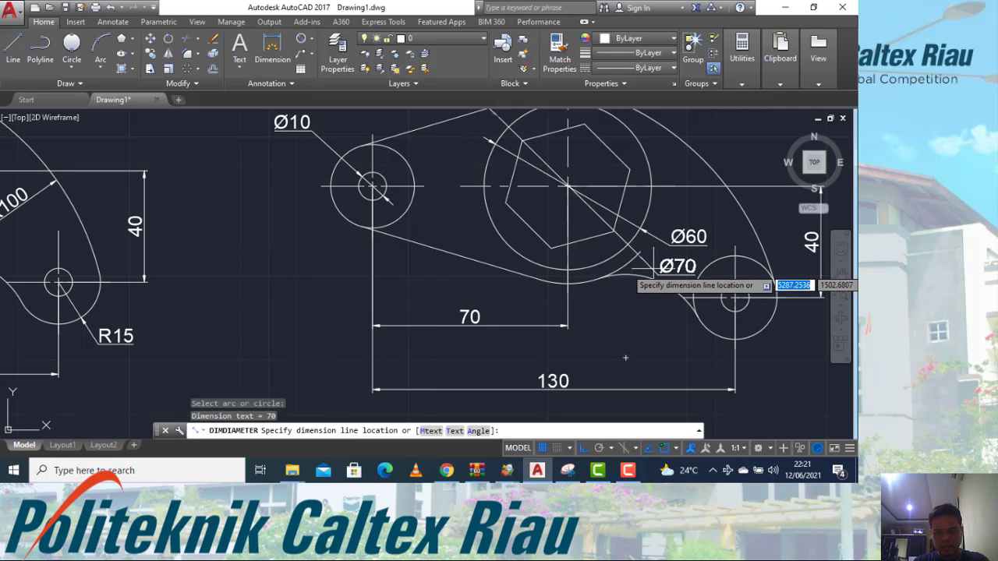
click(657, 266)
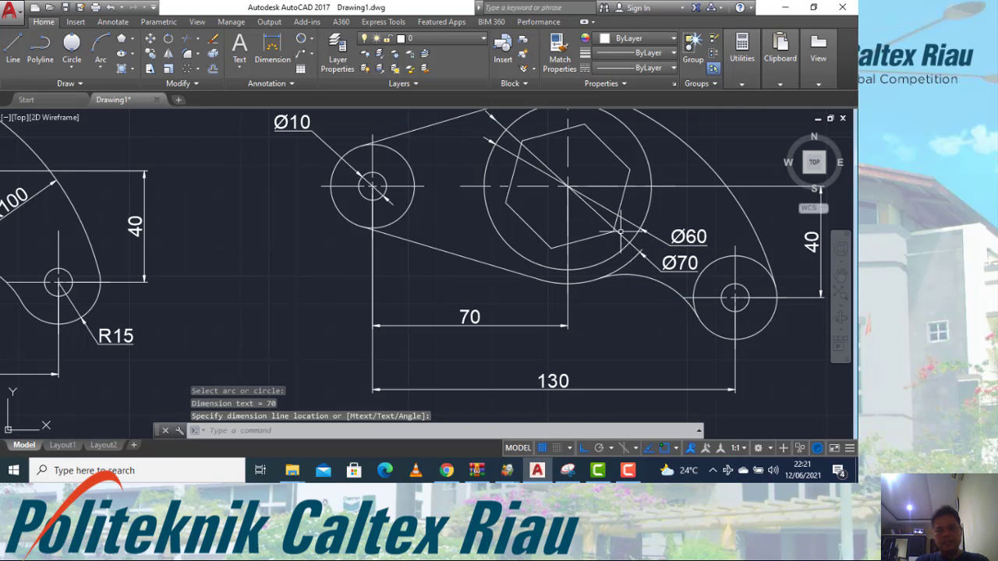
scroll(619, 233, down, 2)
scroll(584, 204, down, 2)
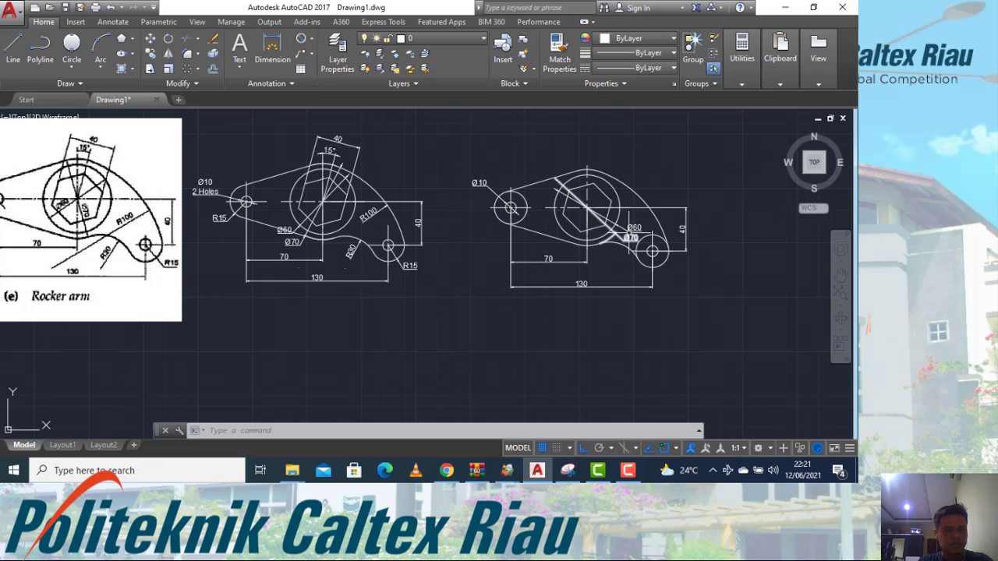
Add a radius dimension to the left boss, with its text below and to the left of it.
scroll(630, 234, down, 2)
scroll(630, 226, up, 2)
middle_drag(542, 248, 601, 258)
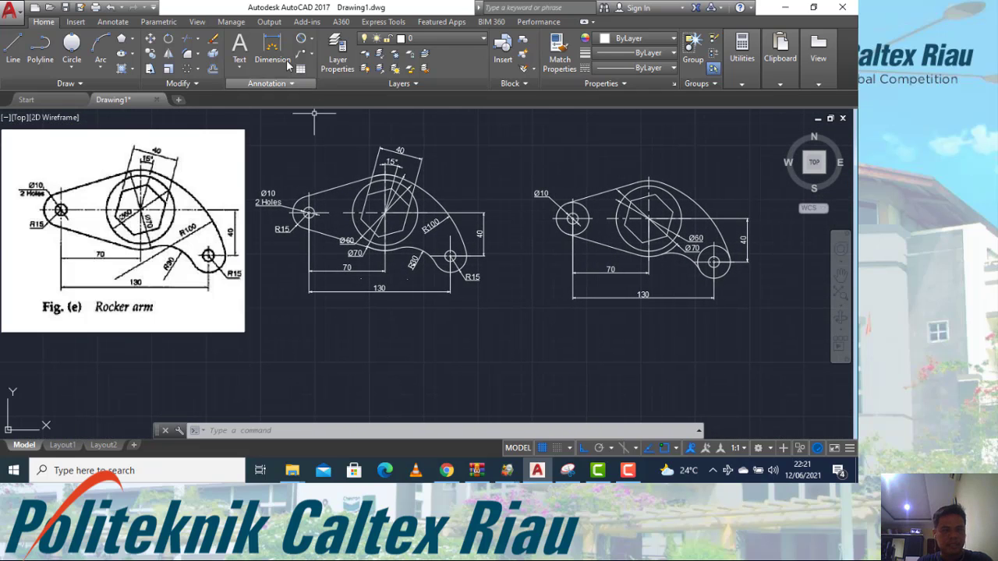
key(Escape)
click(312, 41)
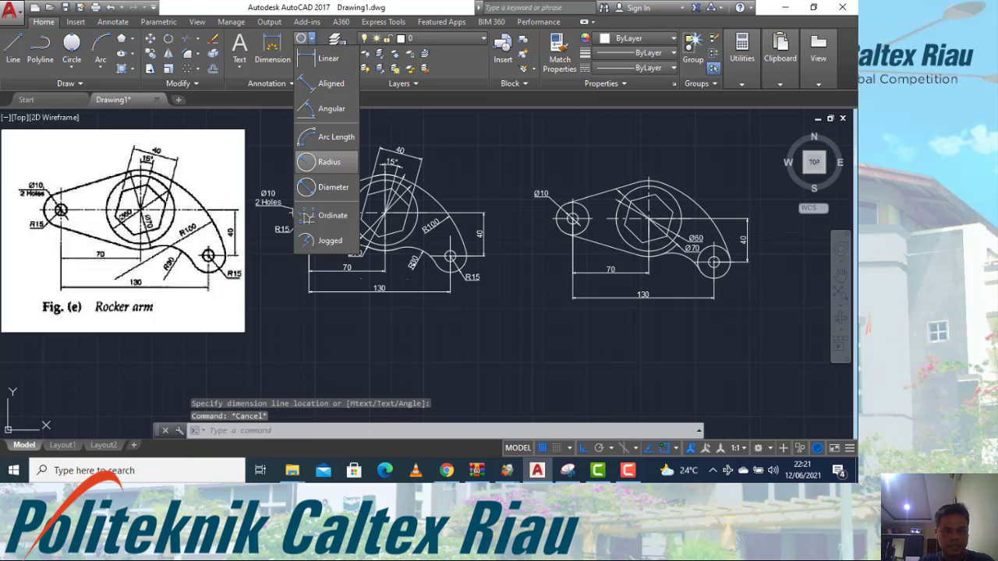
click(328, 163)
click(572, 222)
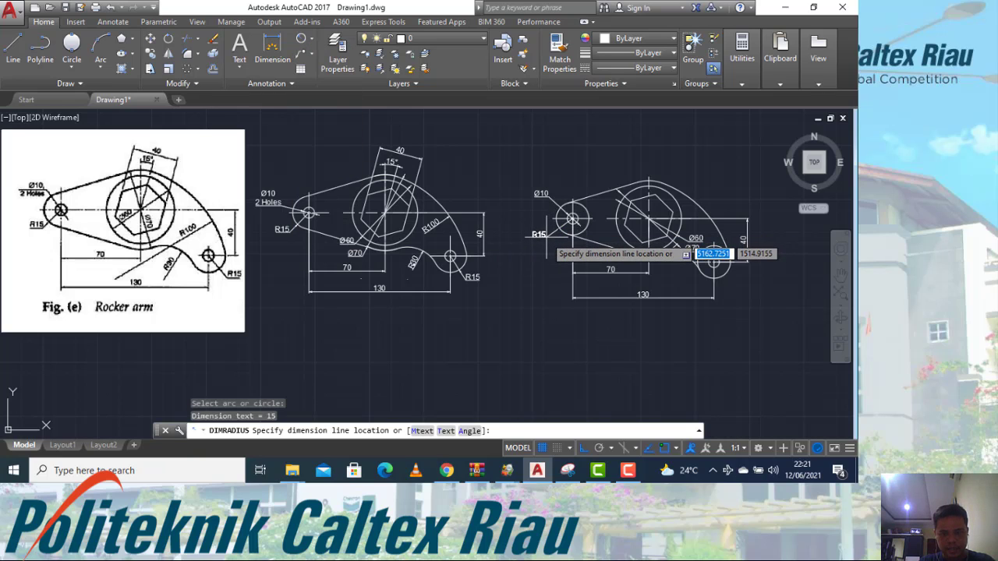
click(546, 238)
Add a radius dimension to the arm's large upper-right arc, with its text outside the outline.
key(Return)
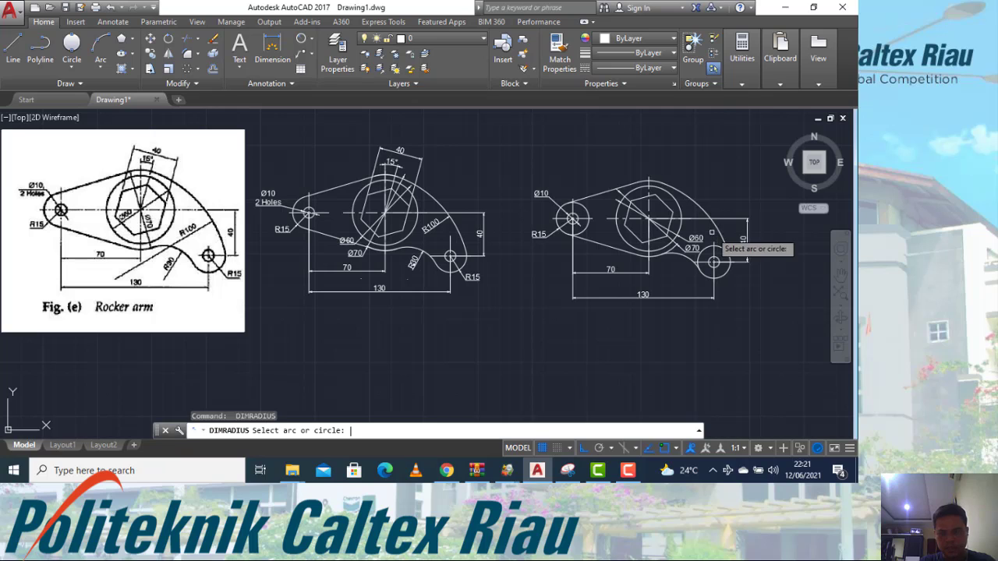
click(690, 197)
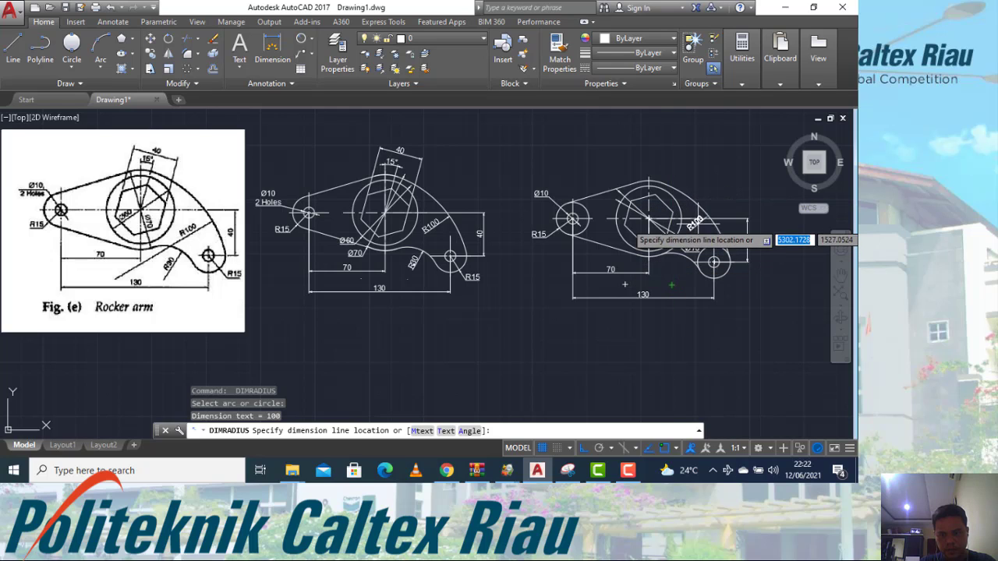
click(719, 204)
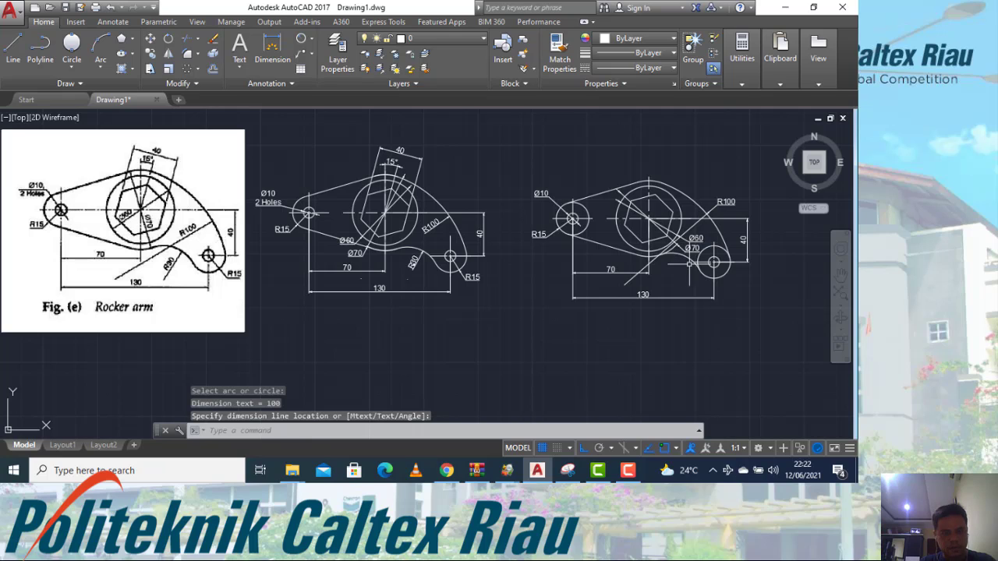
Add a radius dimension to the concave arc next to the lower-right boss, with its text below the arc.
key(Return)
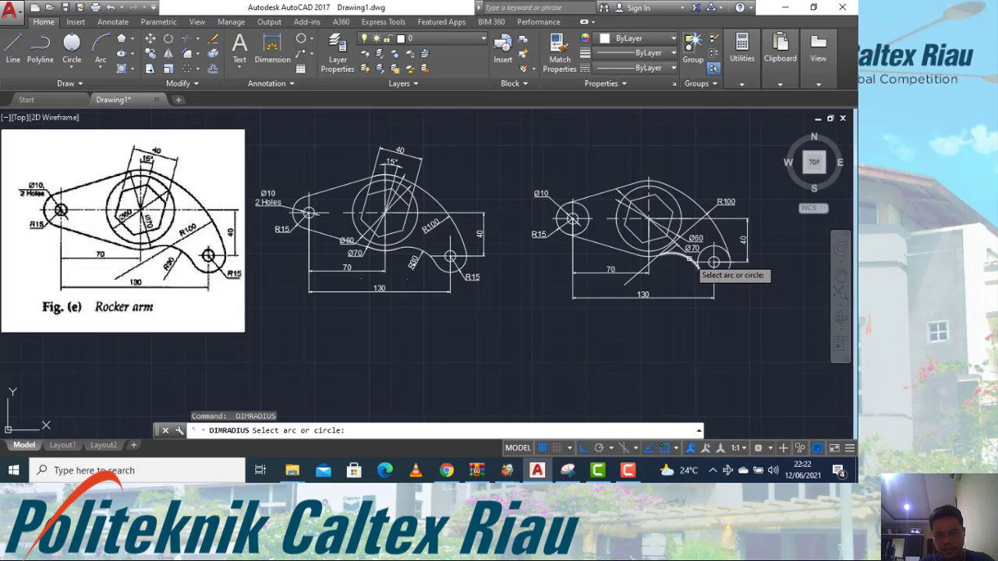
click(689, 262)
click(671, 285)
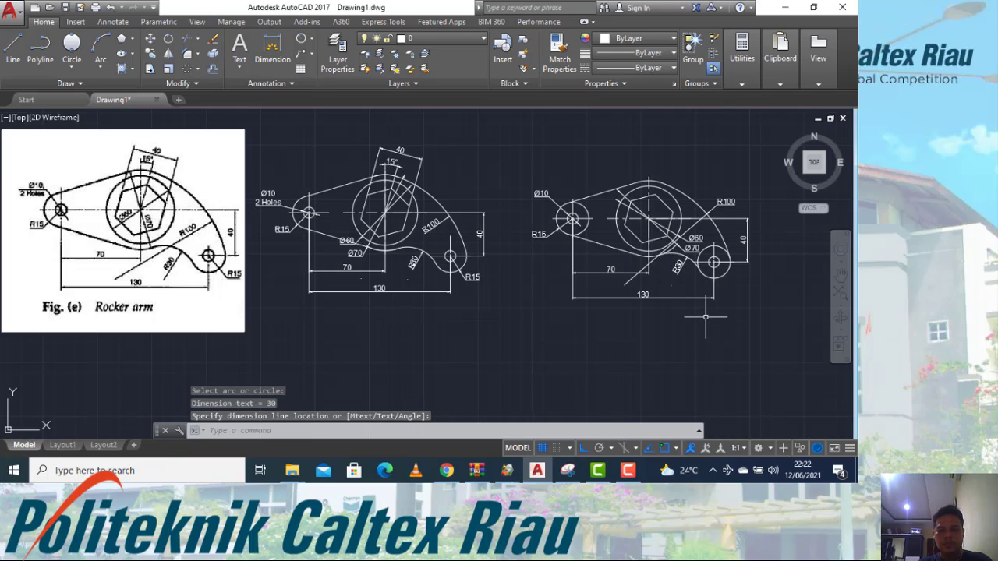
key(Escape)
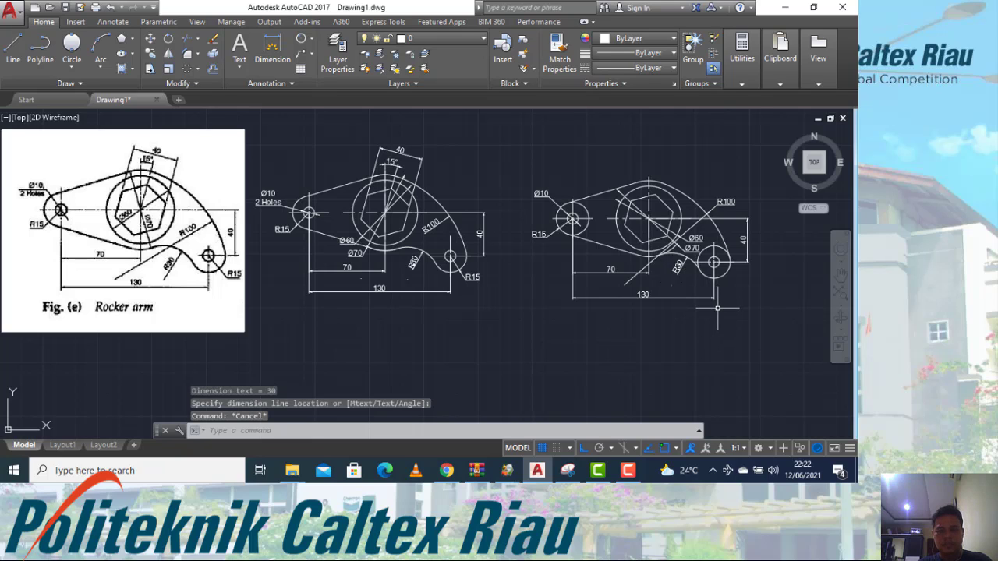
click(312, 41)
click(320, 103)
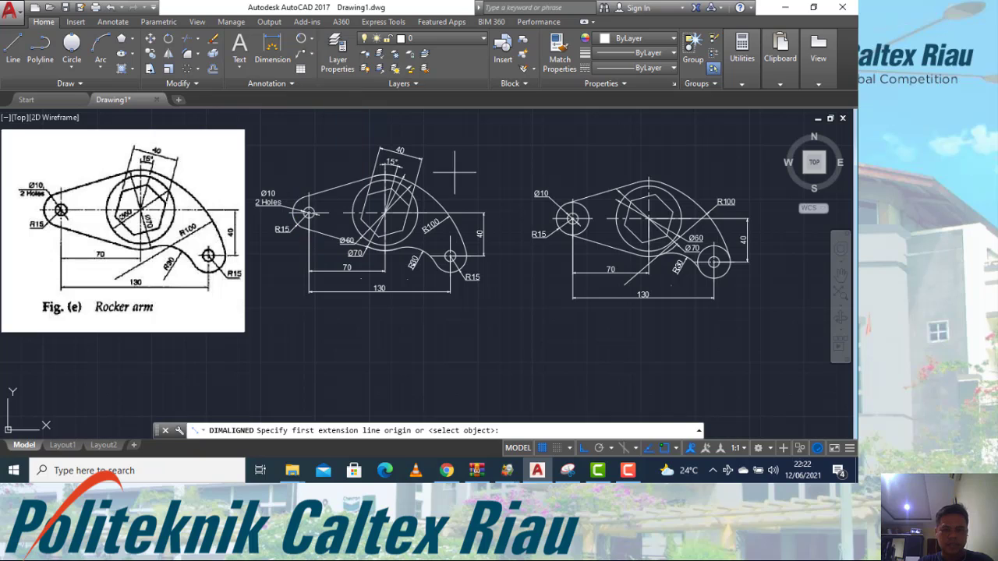
click(629, 201)
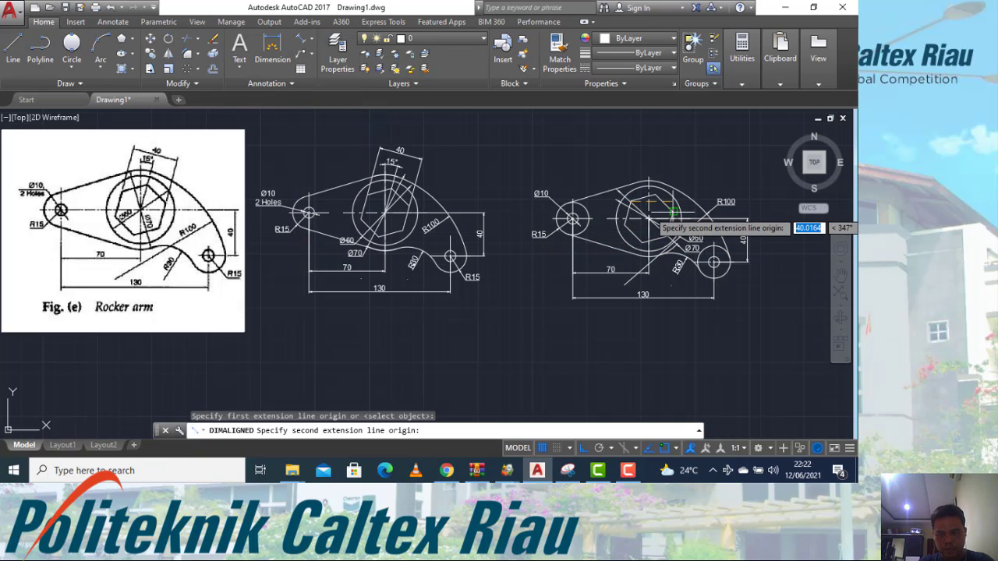
click(674, 191)
key(Escape)
Add an aligned dimension between the hexagon's right and upper-left vertices, placed above the rocker arm.
scroll(676, 188, up, 4)
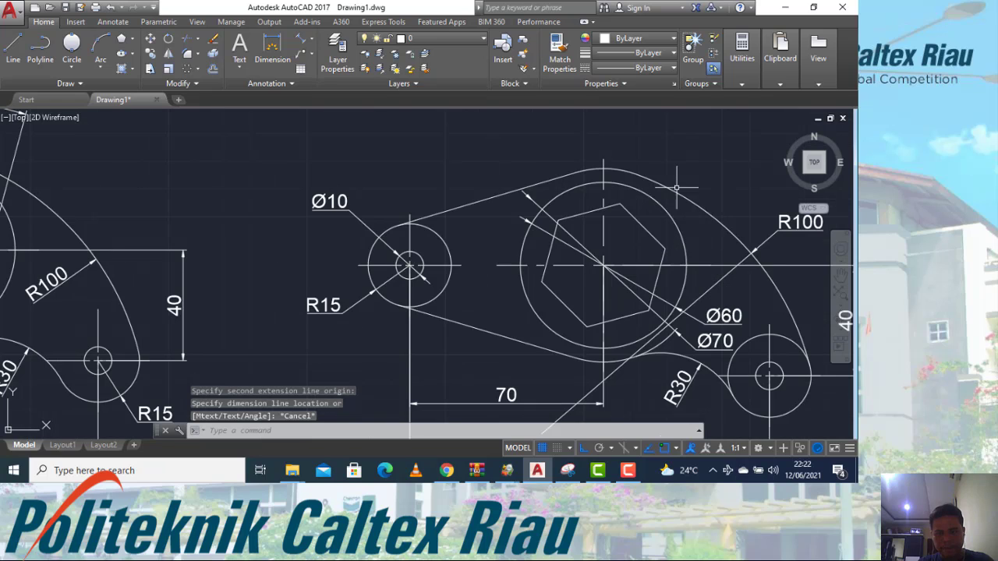
click(301, 39)
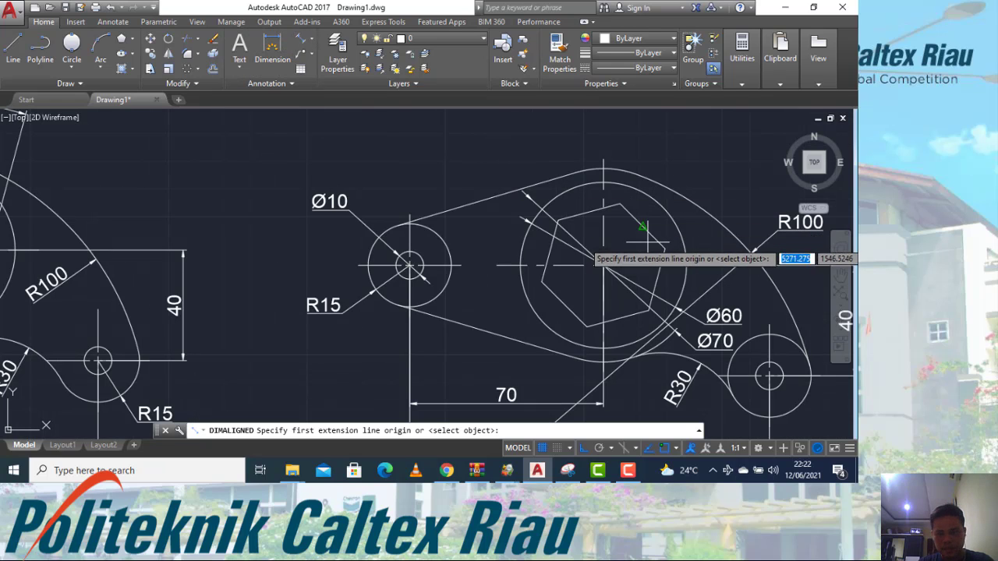
click(664, 248)
click(559, 222)
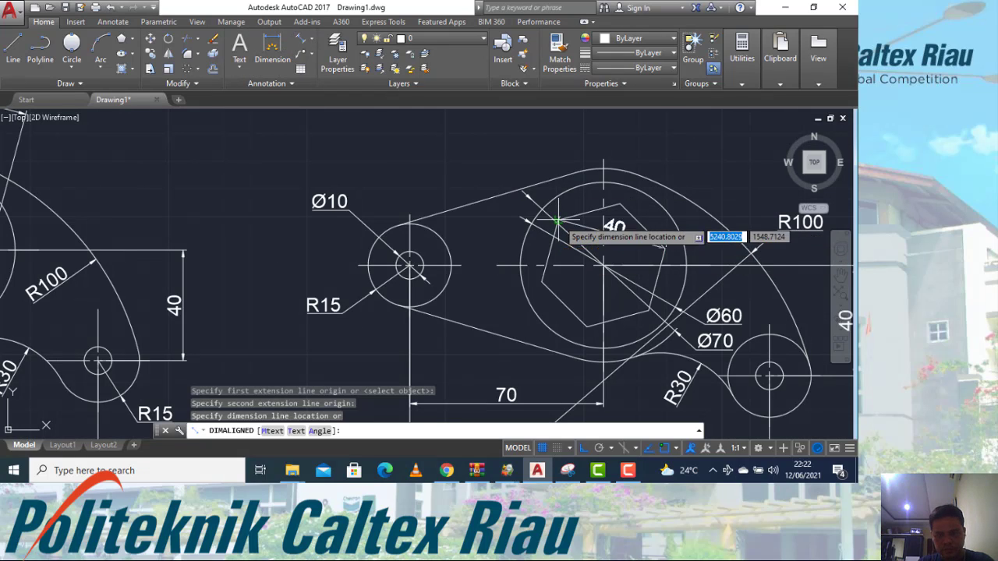
scroll(583, 222, down, 2)
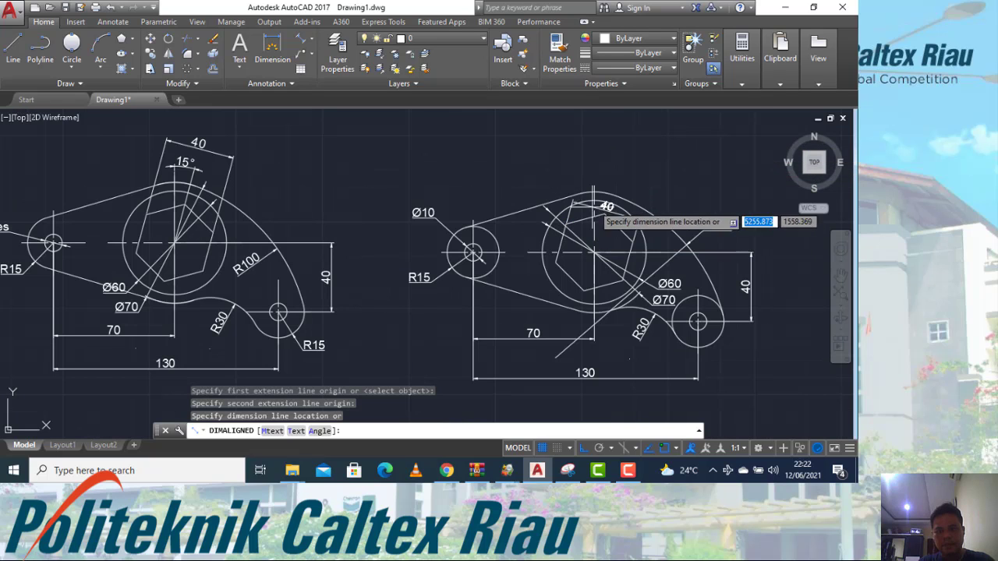
click(619, 153)
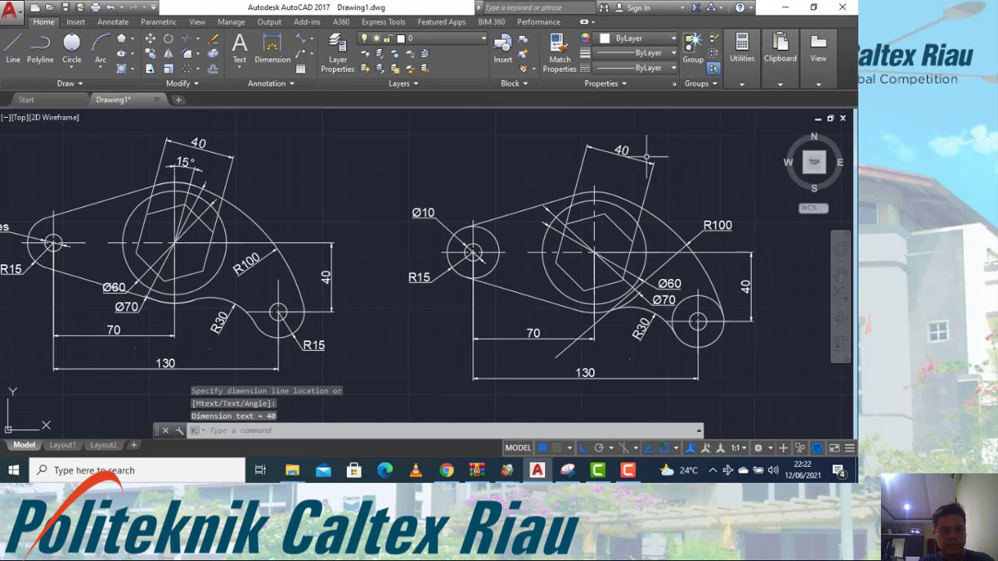
Draw a line from the large circle's centre to the hexagon's top vertex.
scroll(687, 161, down, 2)
scroll(672, 173, up, 2)
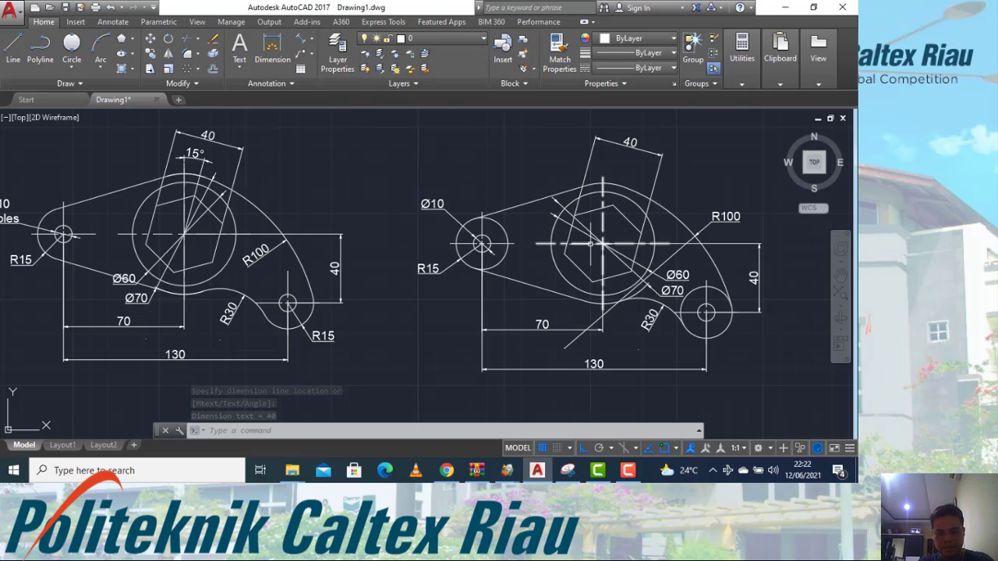
text(l)
key(Return)
click(602, 244)
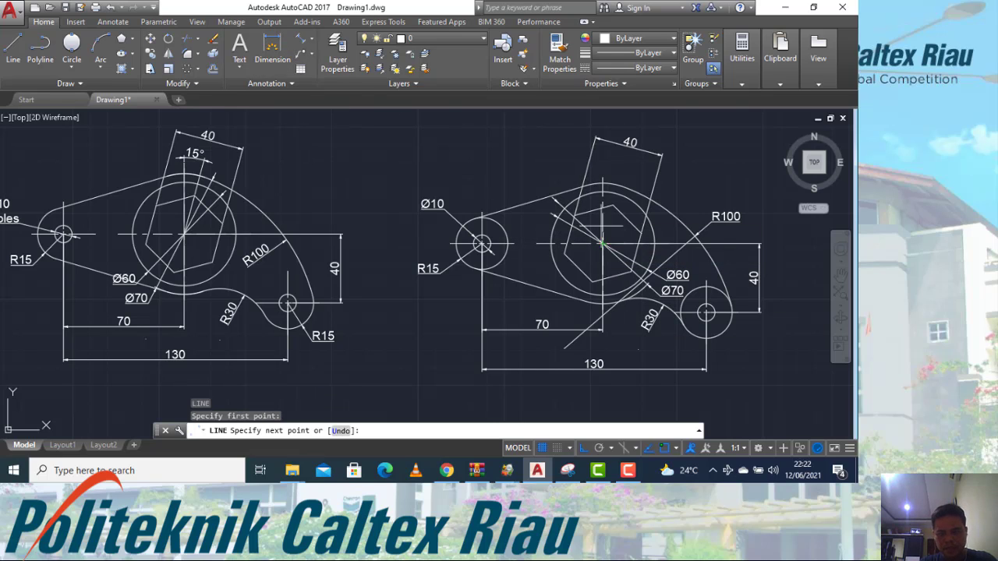
click(612, 204)
key(Escape)
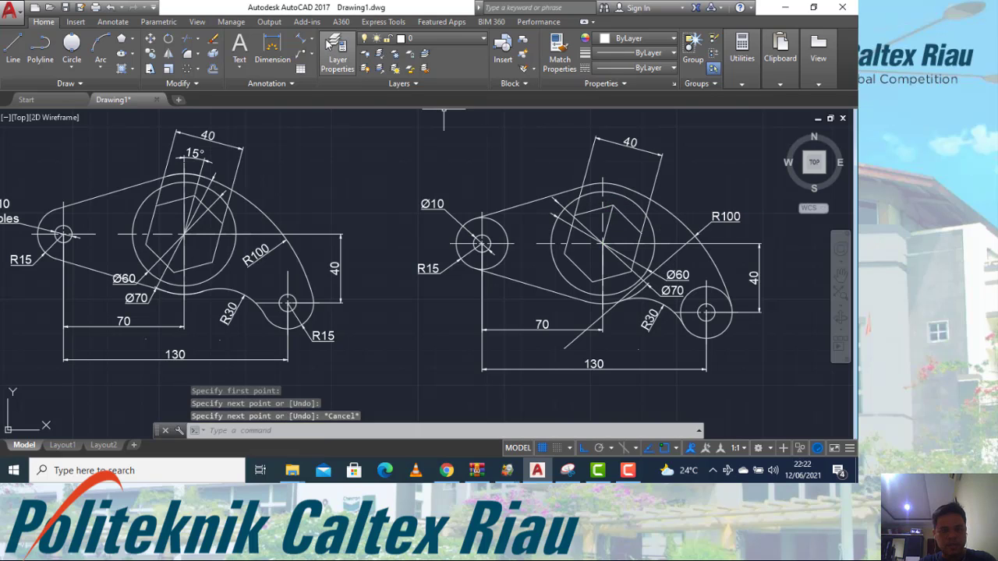
Add an angular dimension between the vertical centreline and the line to the hexagon's top vertex, placed just below the aligned dimension.
click(312, 38)
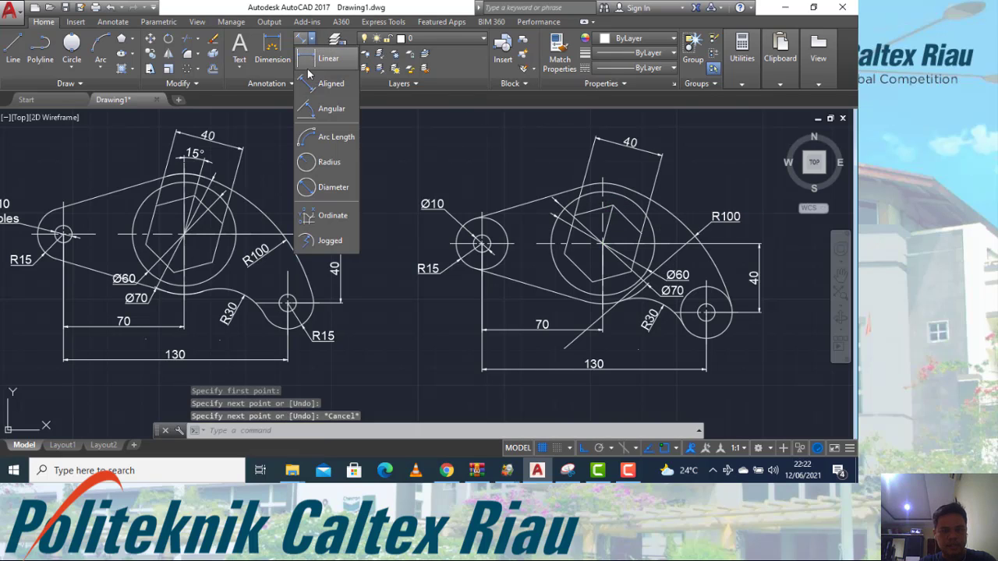
click(322, 114)
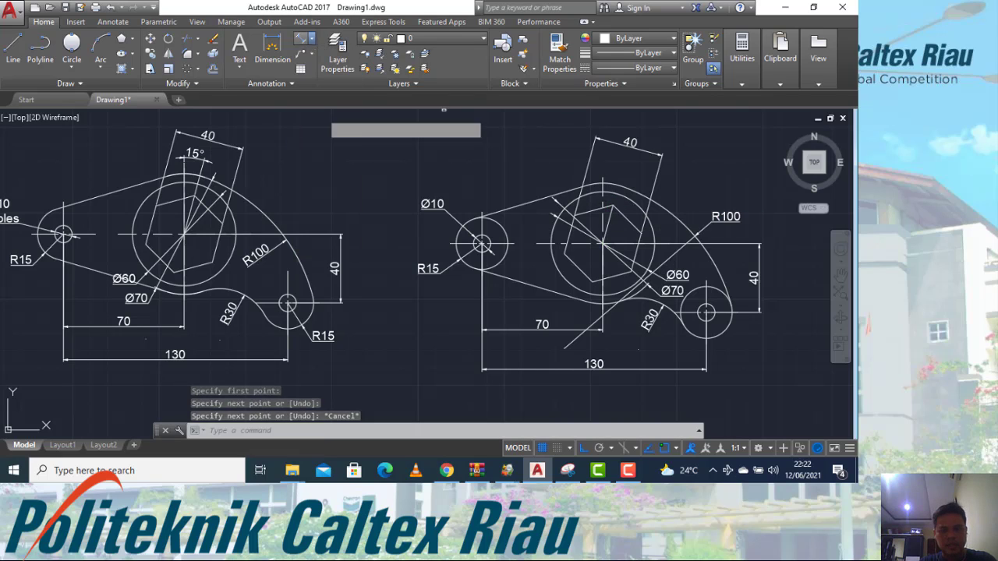
click(605, 219)
click(608, 219)
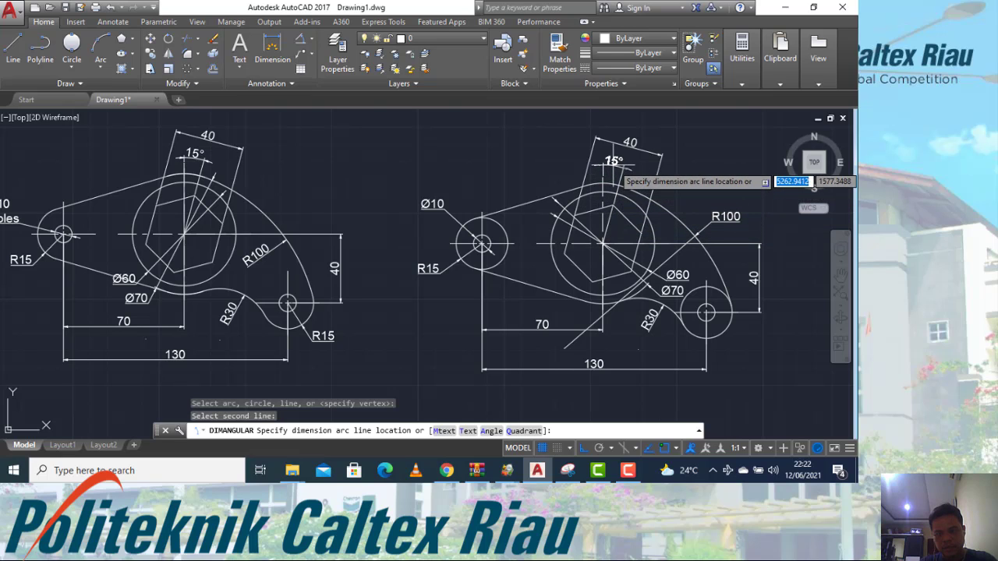
click(613, 161)
scroll(540, 156, down, 2)
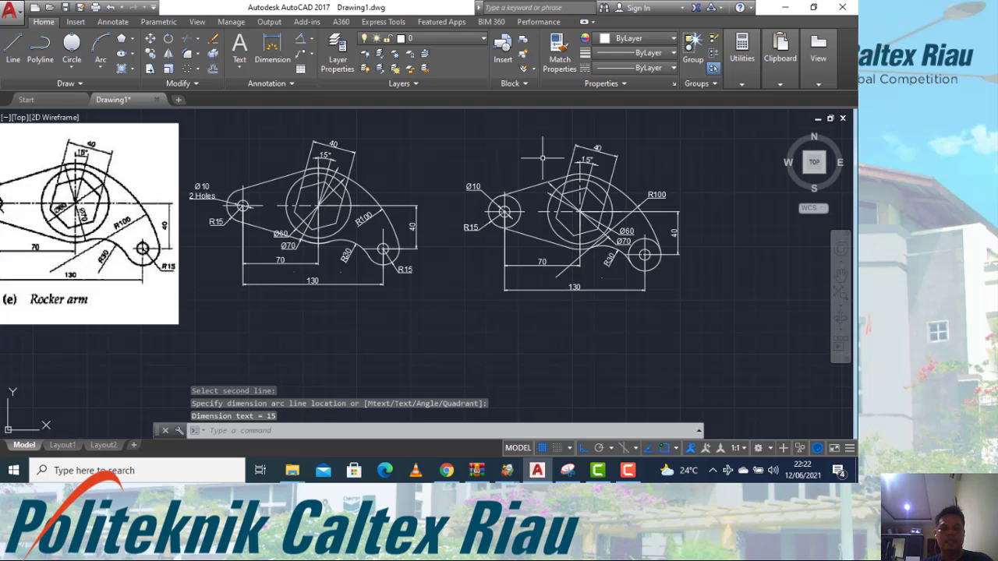
middle_drag(450, 237, 514, 245)
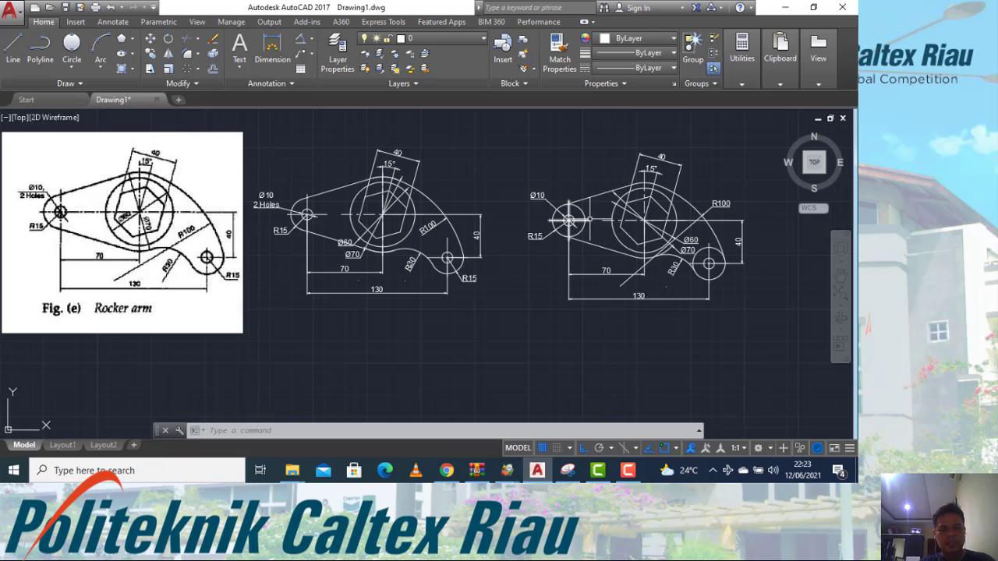
scroll(595, 215, down, 2)
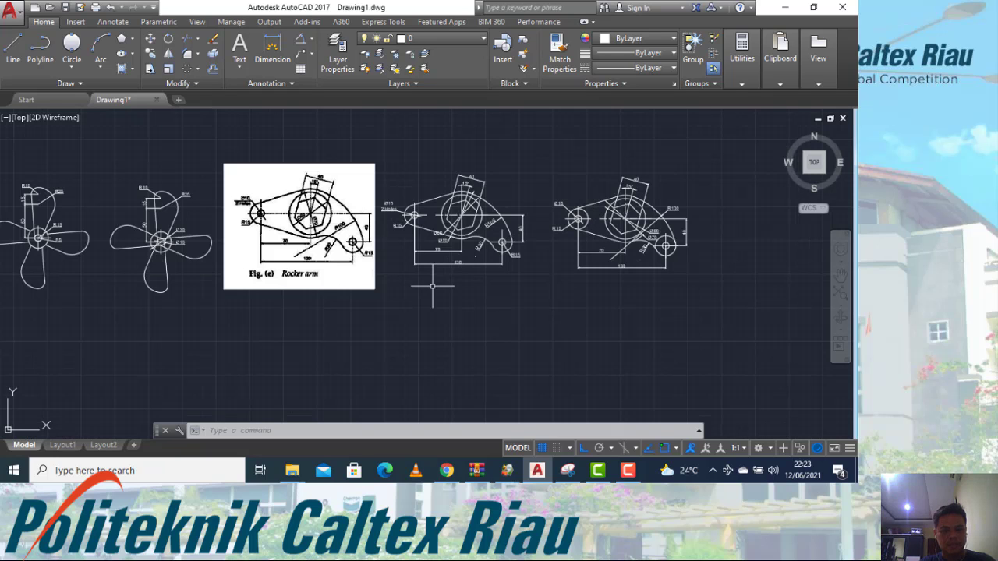
mouse_move(432, 286)
middle_down()
mouse_move(613, 261)
mouse_move(581, 261)
middle_up()
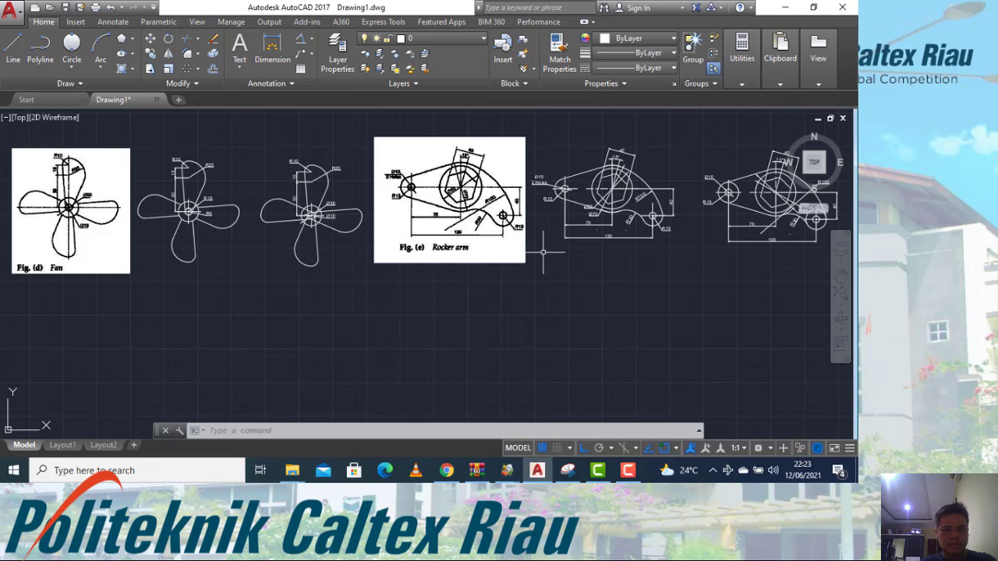